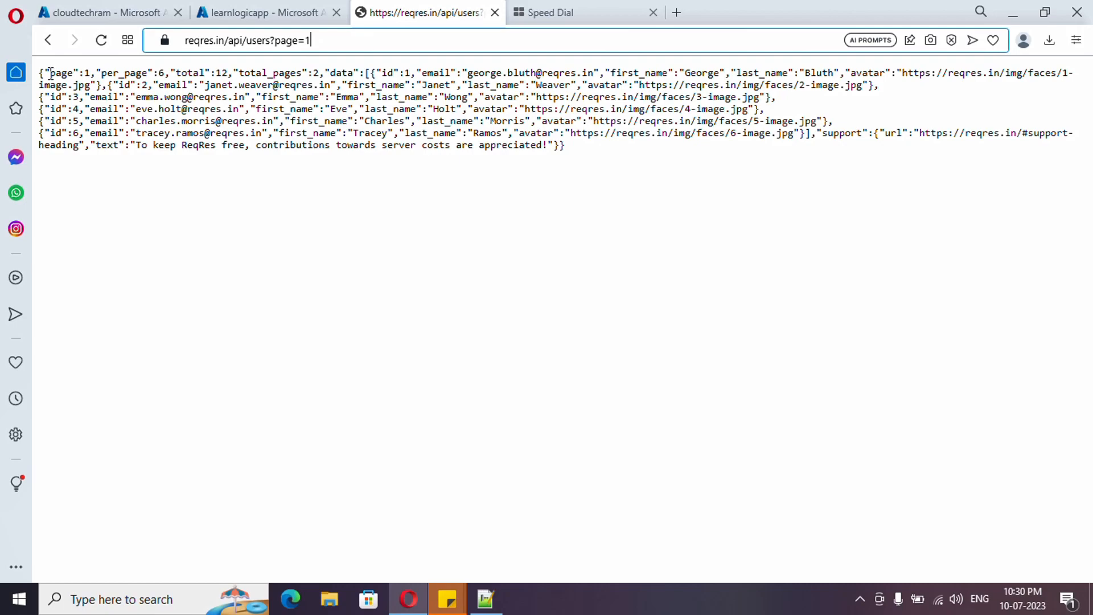
# Step: Examine the page and total_pages values in the users API response
pyautogui.click(91, 72)
pyautogui.doubleClick(86, 73)
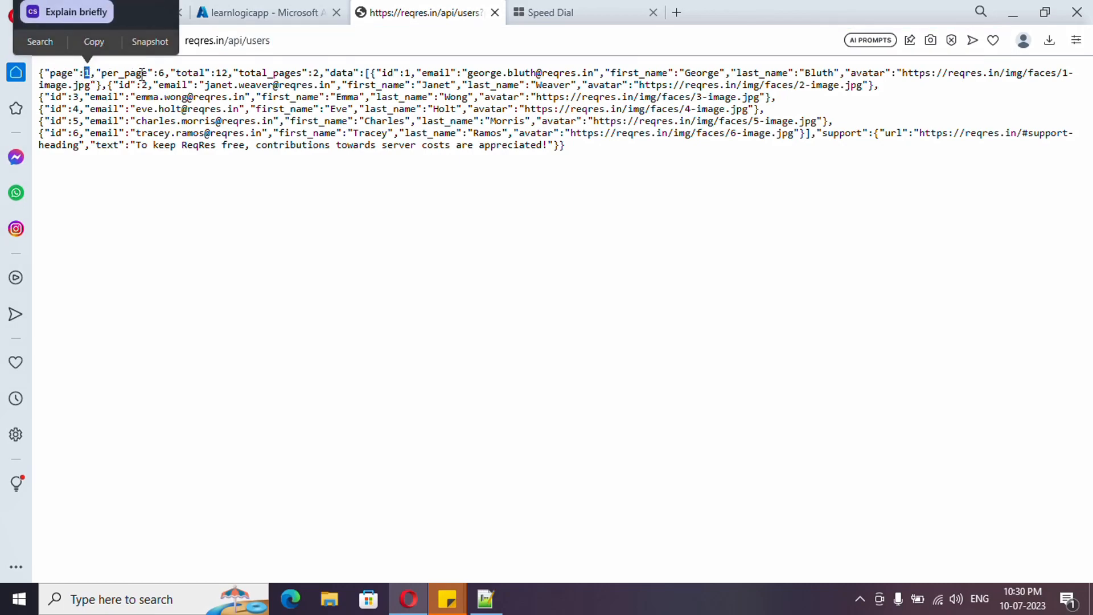
pyautogui.click(272, 74)
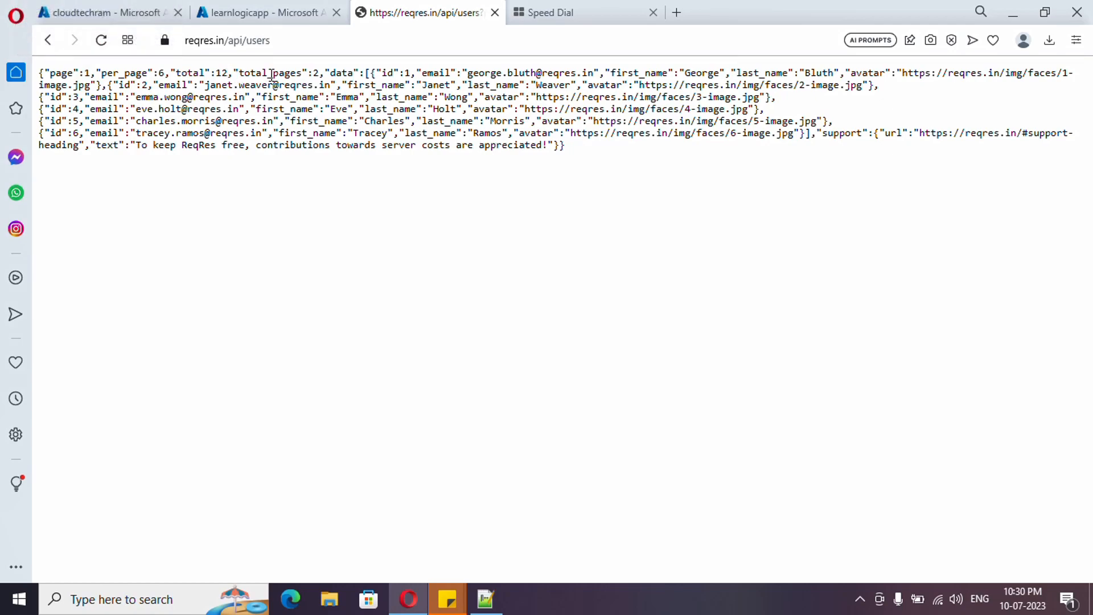
pyautogui.doubleClick(320, 73)
pyautogui.doubleClick(383, 181)
# Step: Load the users API response for page 2 by changing the address to reqres.in/api/users?page=2
pyautogui.click(381, 42)
pyautogui.click(381, 44)
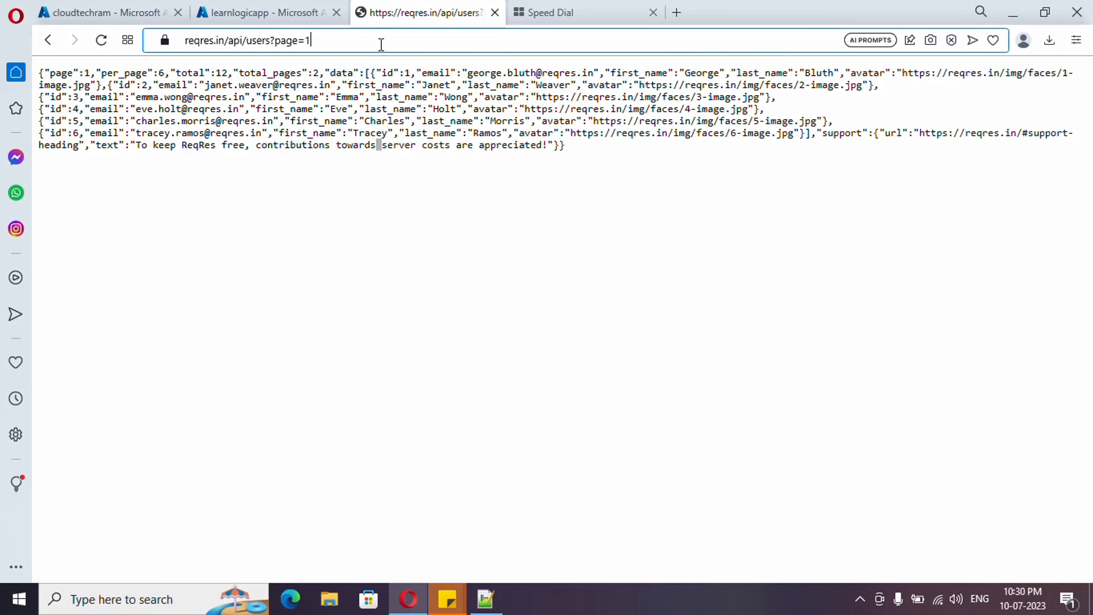
pyautogui.press('BackSpace')
pyautogui.write('2')
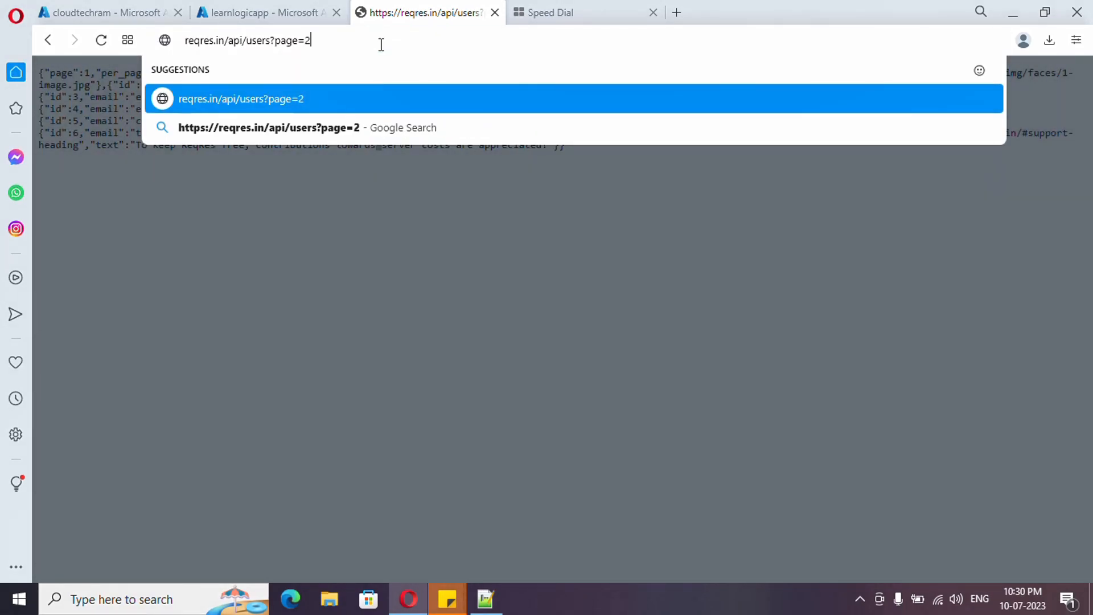
pyautogui.press('Return')
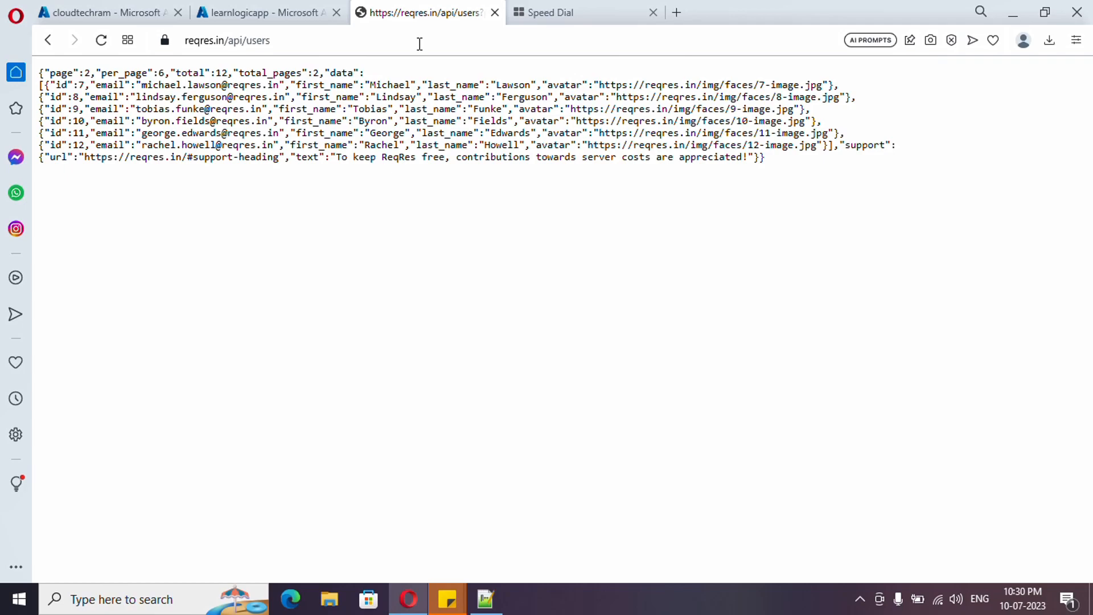
# Step: Return to the first page of the users API by loading reqres.in/api/users?page=1
pyautogui.click(402, 42)
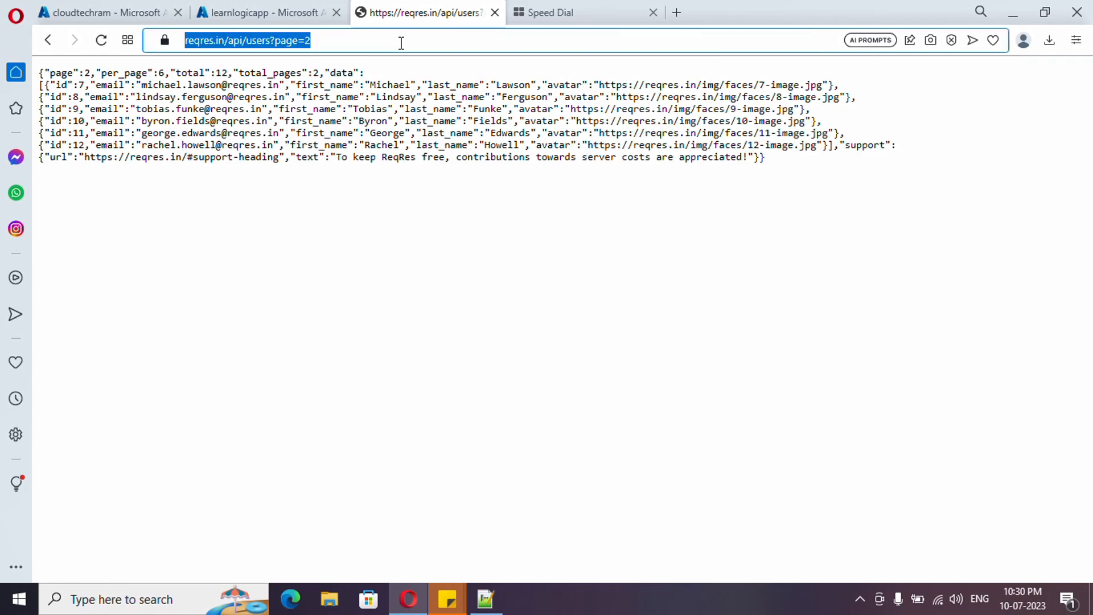
pyautogui.click(401, 43)
pyautogui.press('BackSpace')
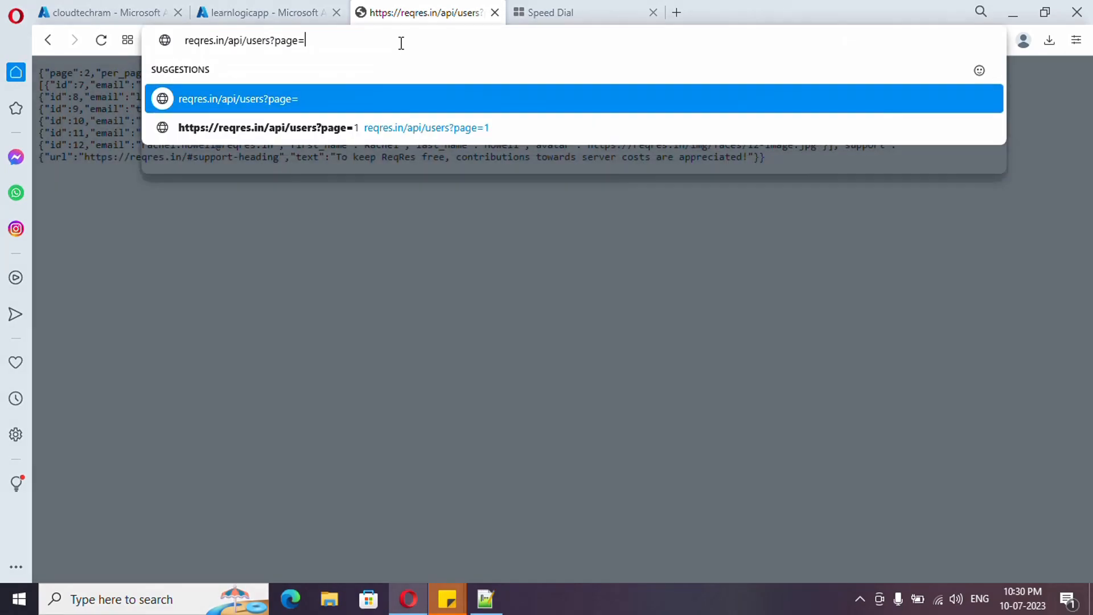
pyautogui.write('1')
pyautogui.press('Return')
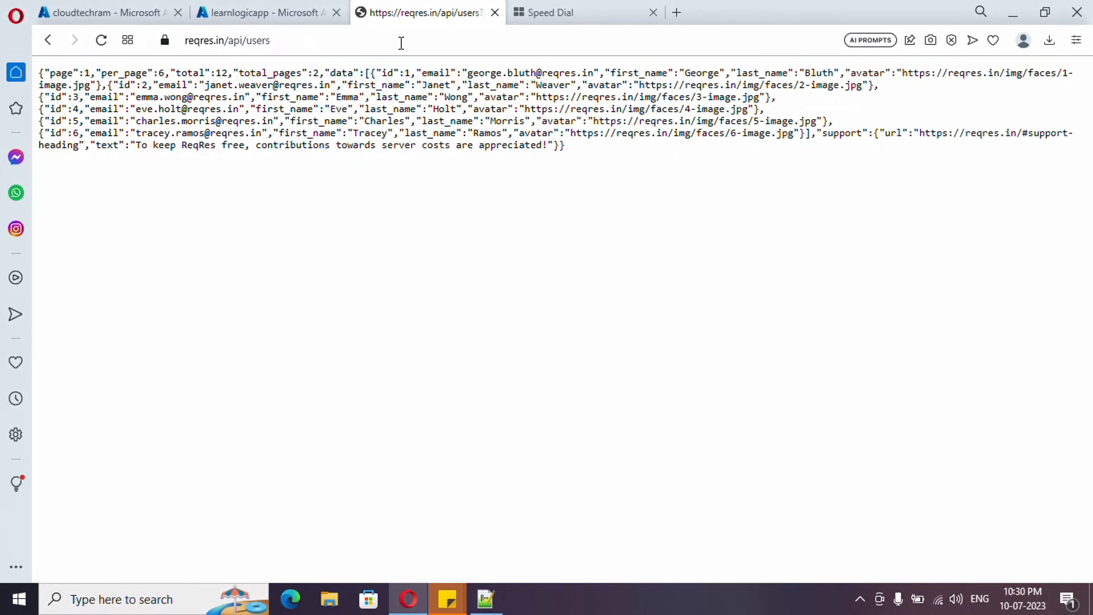
# Step: Highlight the page number parameter in the users API address
pyautogui.click(402, 43)
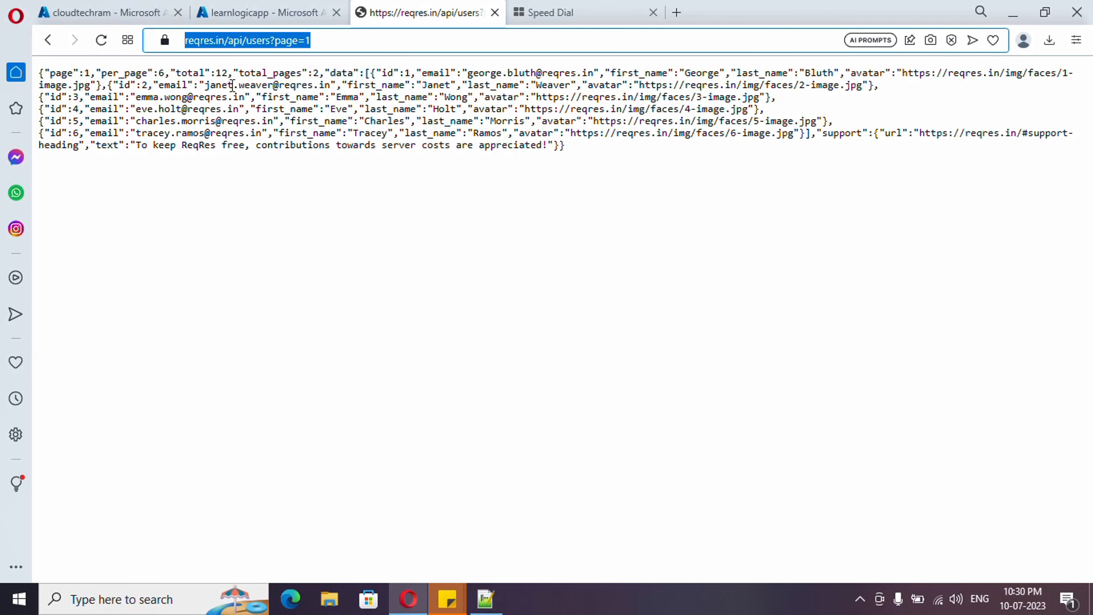
pyautogui.click(115, 13)
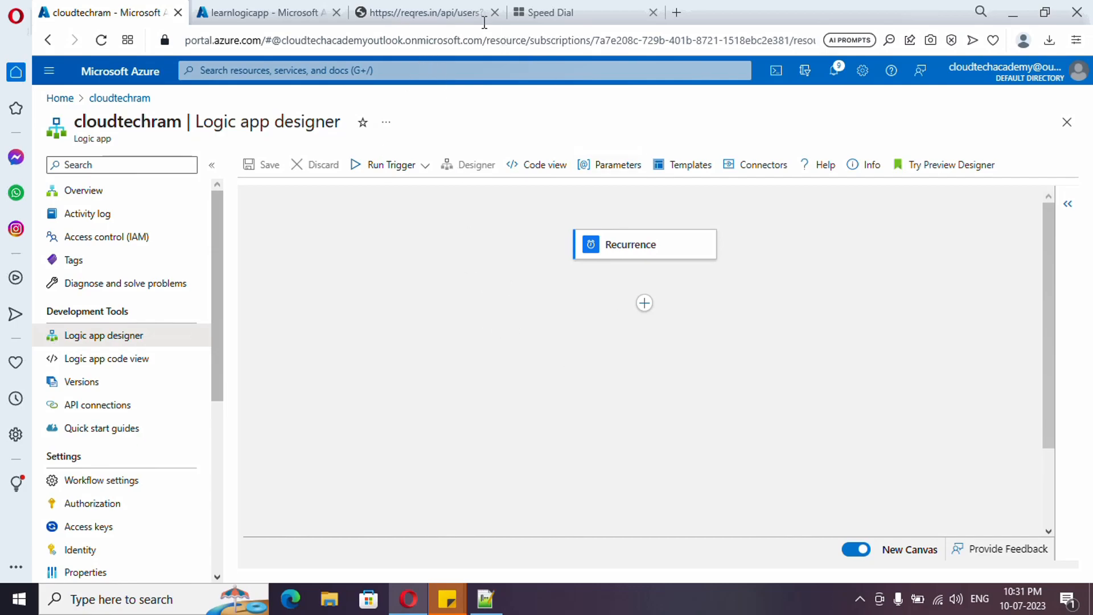
pyautogui.click(415, 11)
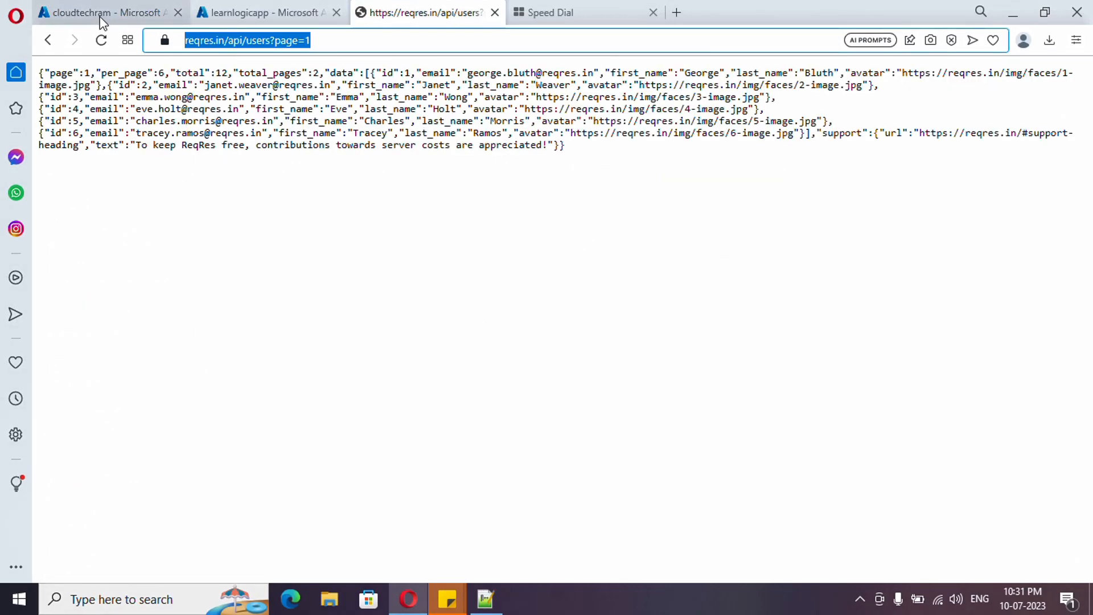
pyautogui.click(323, 43)
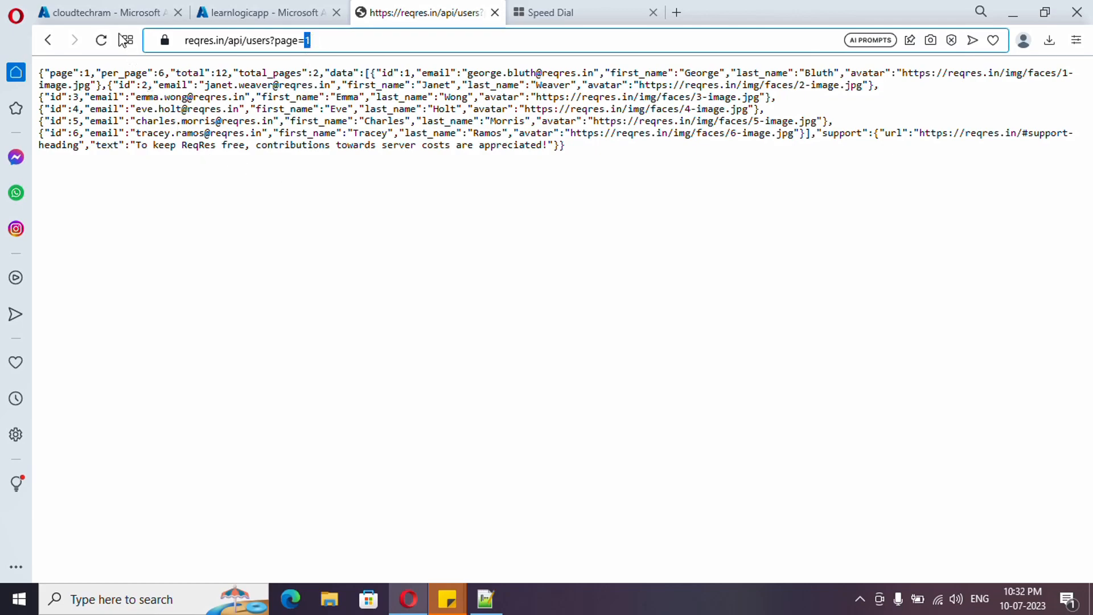
# Step: Switch to the cloudtechram Logic app designer and add an Initialize variable action after the Recurrence trigger
pyautogui.click(99, 14)
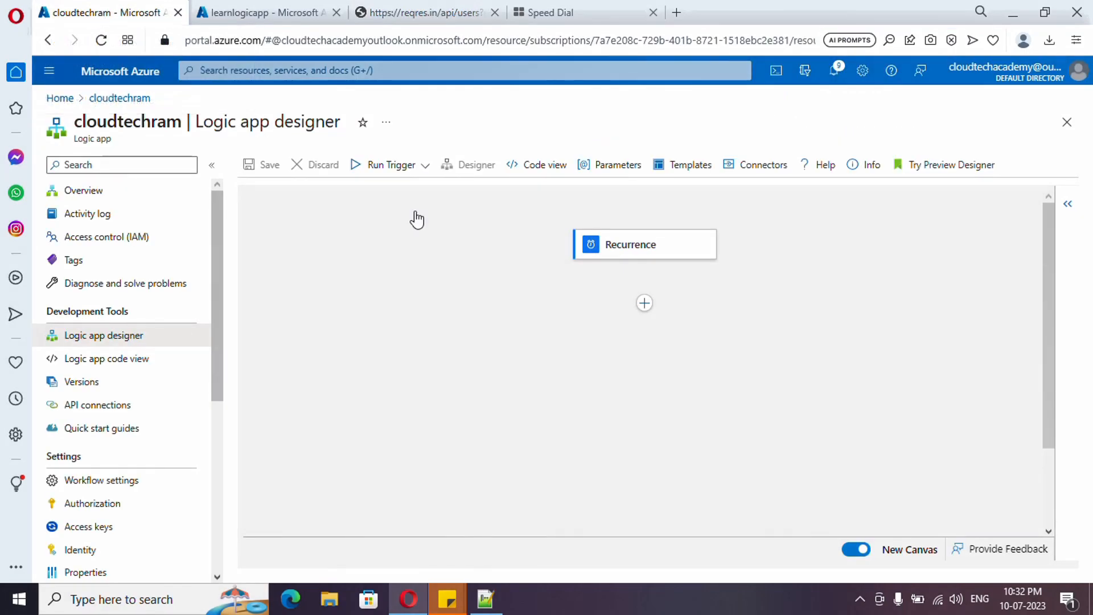
pyautogui.click(644, 308)
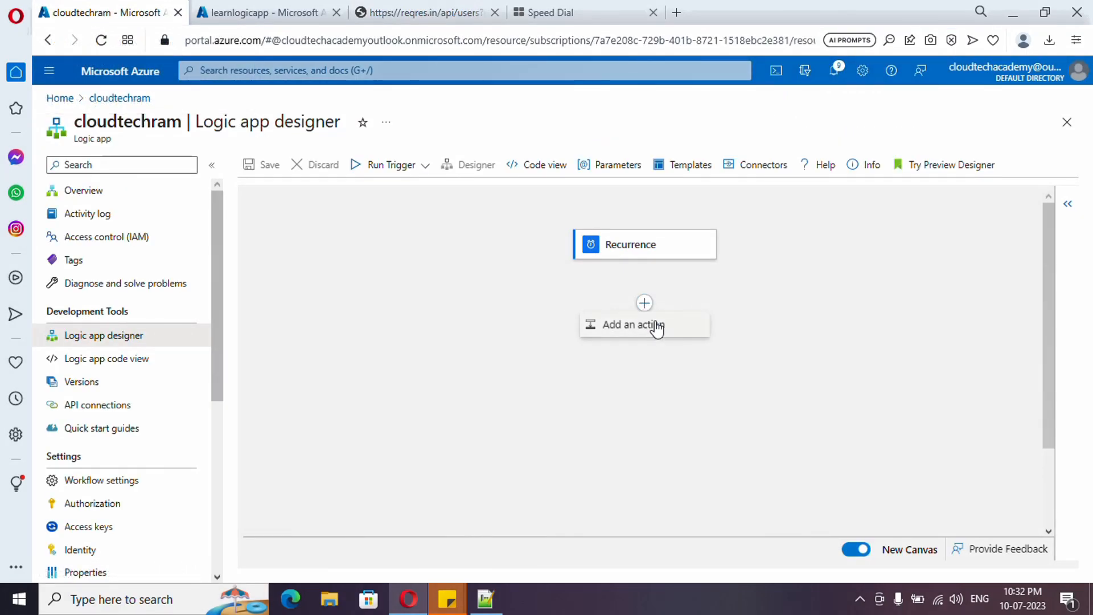
pyautogui.click(653, 324)
pyautogui.click(745, 321)
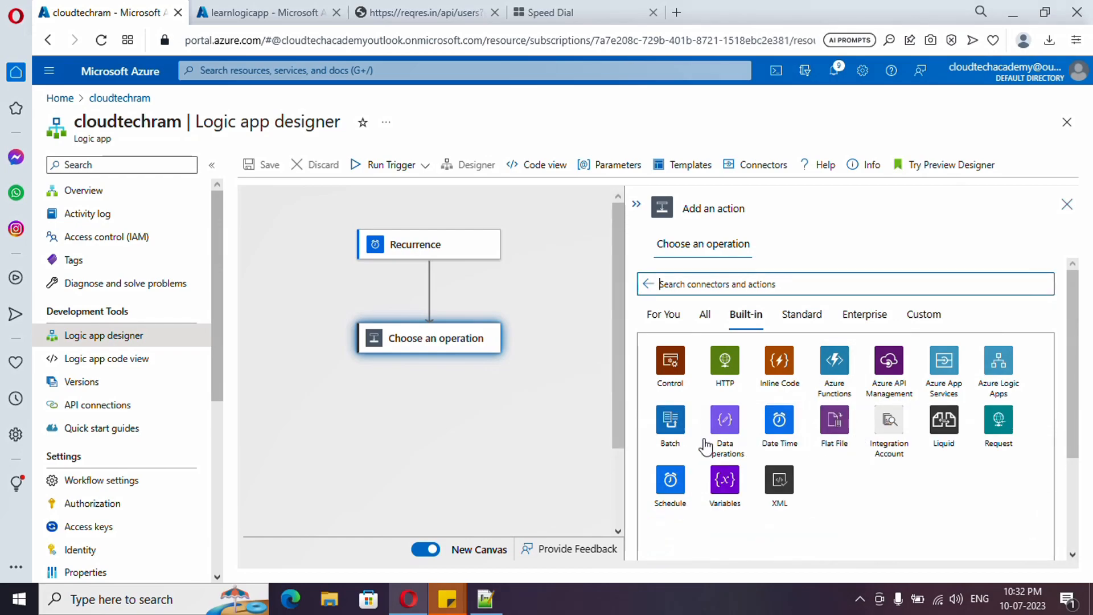
pyautogui.click(726, 483)
pyautogui.scroll(-2, 758, 477)
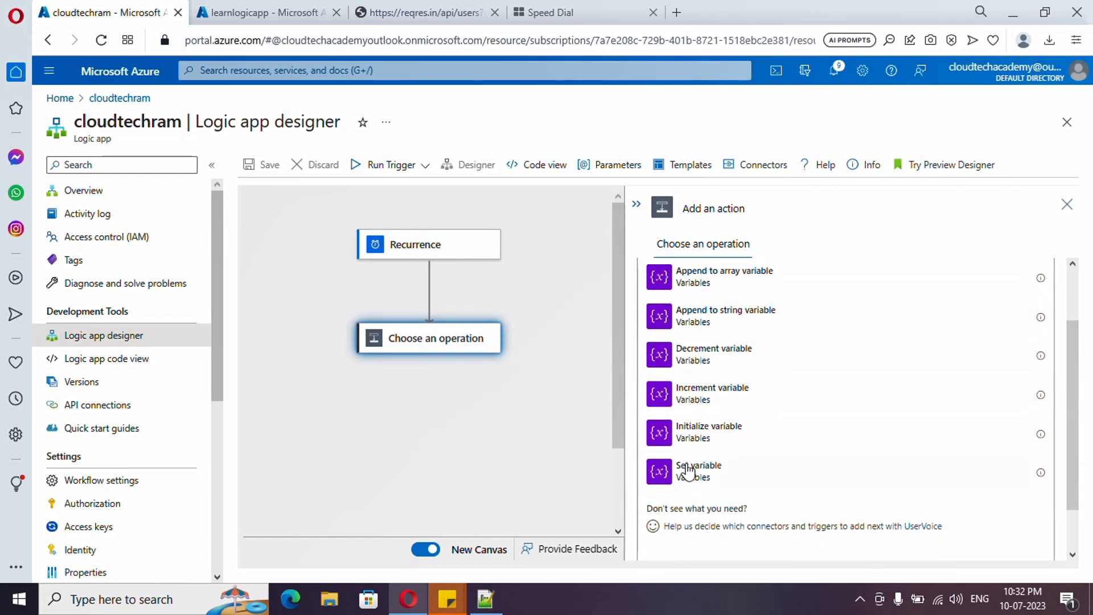
pyautogui.click(707, 441)
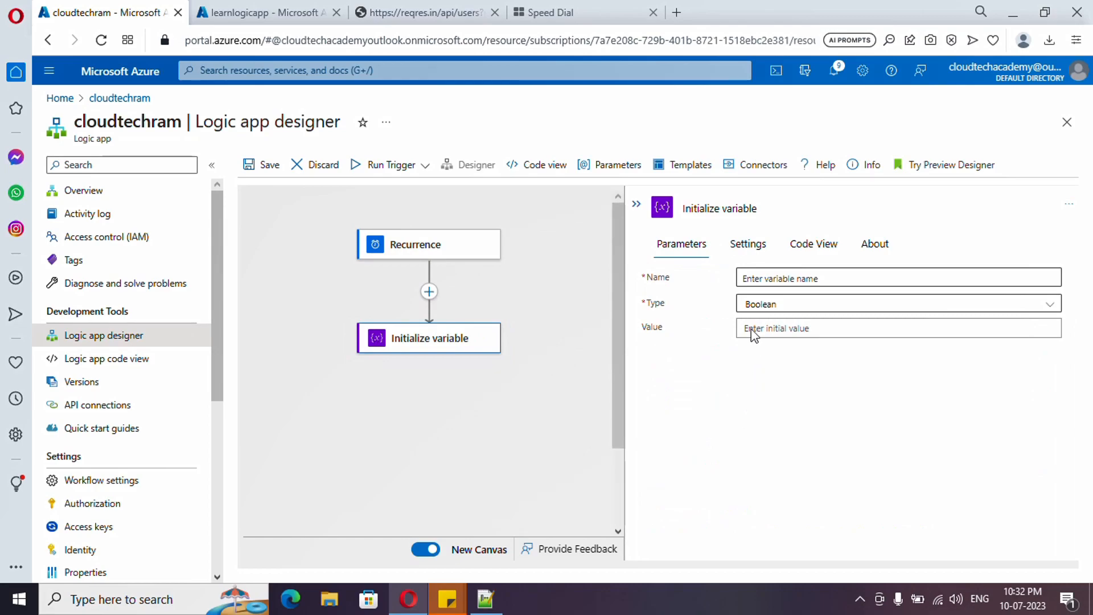
# Step: Name the variable pageNumber and retitle its action "pageNumber variable"
pyautogui.click(806, 279)
pyautogui.write('pageNumber')
pyautogui.moveTo(806, 279); pyautogui.dragTo(739, 284)
pyautogui.hotkey('ctrl', 'c')
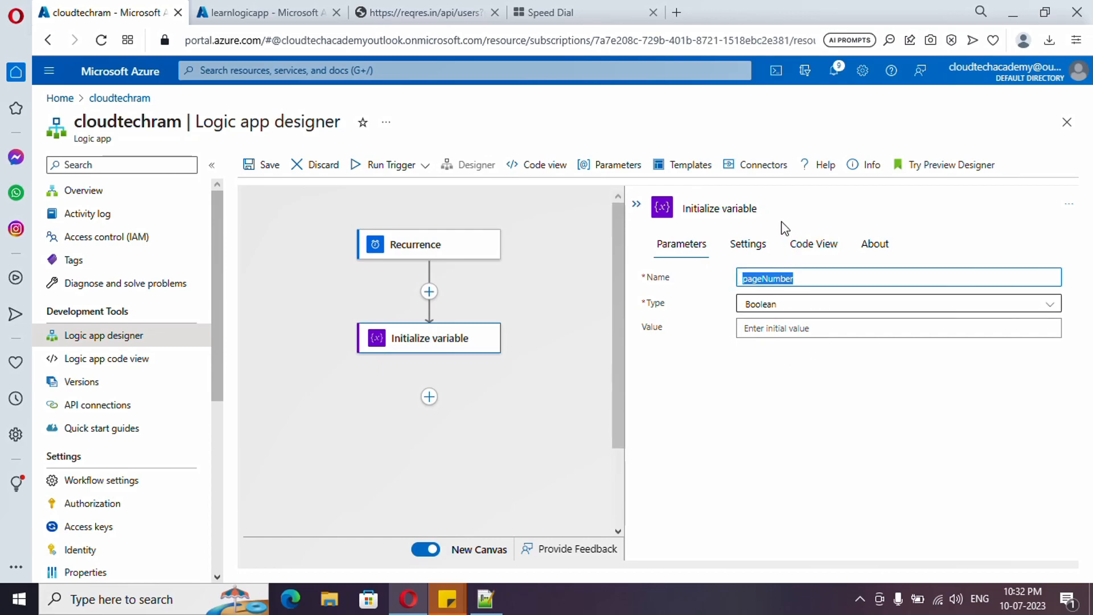
pyautogui.click(705, 207)
pyautogui.doubleClick(705, 208)
pyautogui.hotkey('ctrl', 'v')
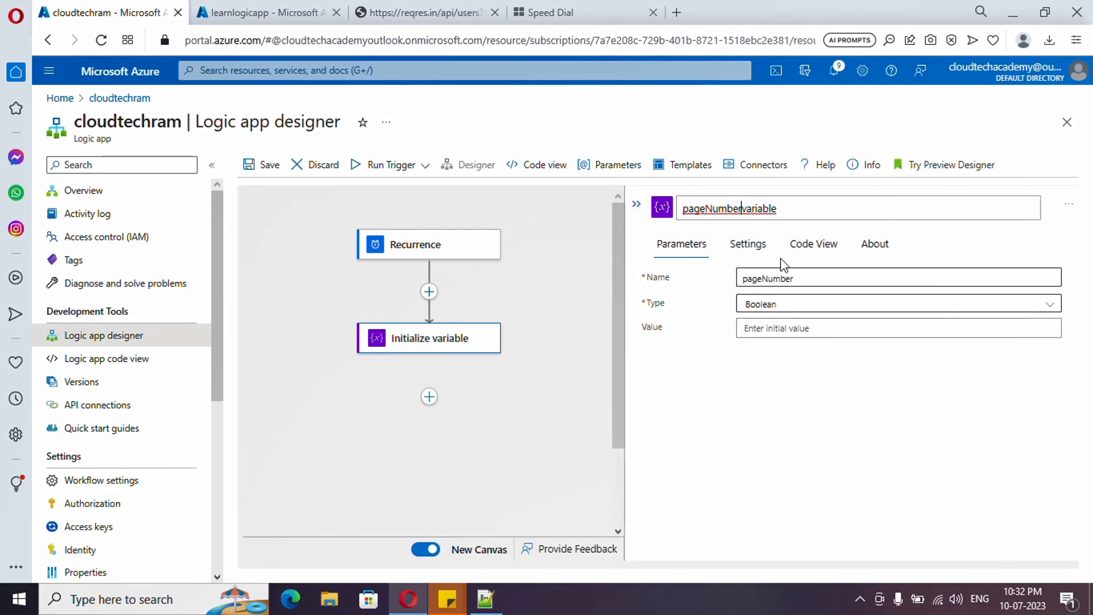
# Step: Set the pageNumber variable's type to Integer and its initial value to 1
pyautogui.click(813, 315)
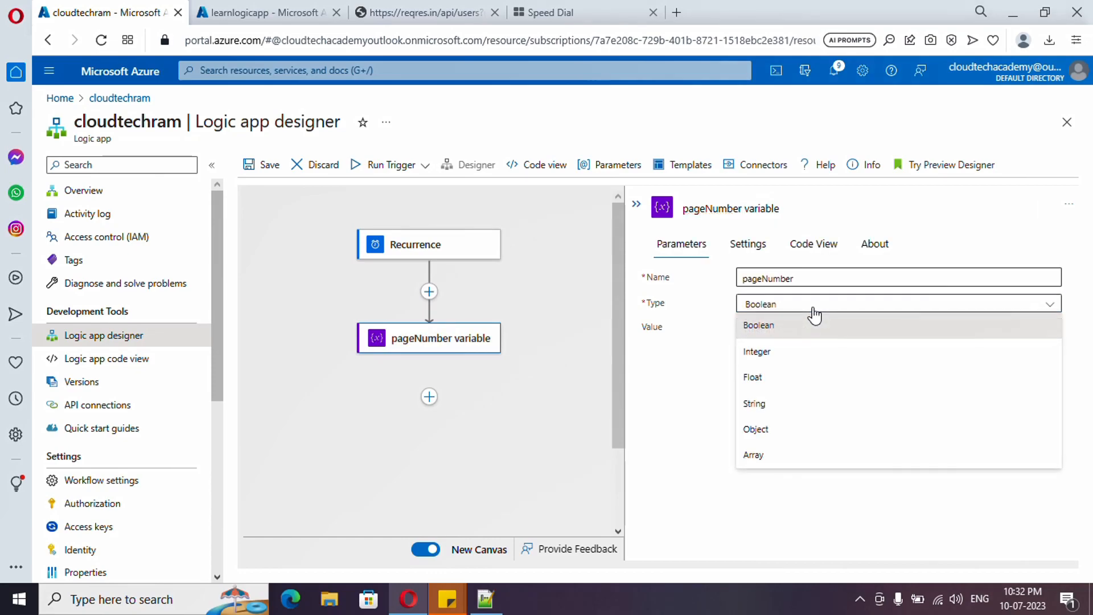
pyautogui.click(792, 353)
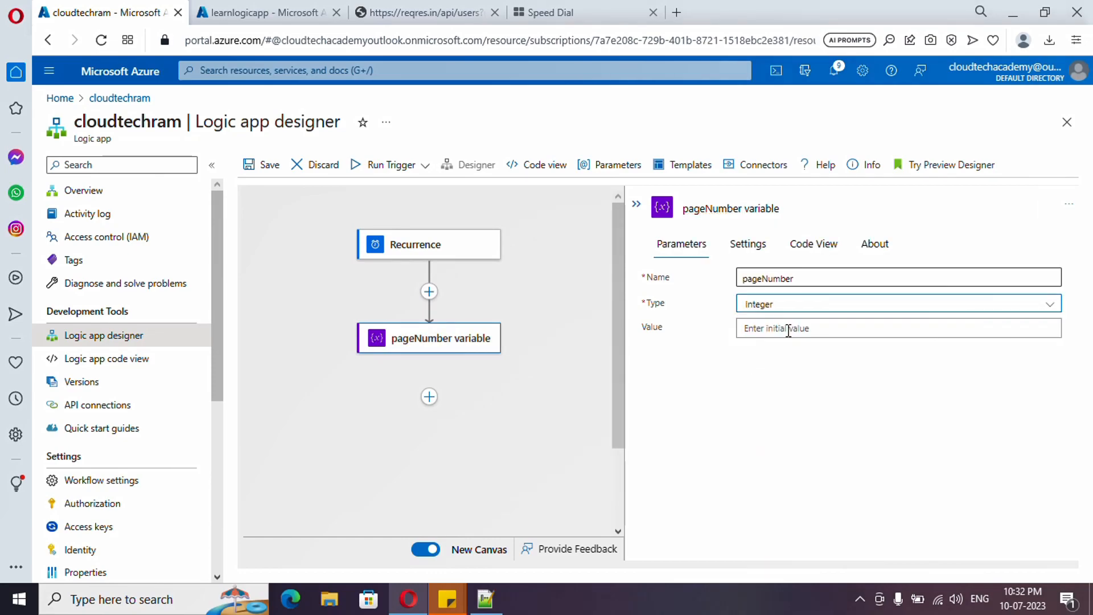
pyautogui.click(788, 329)
pyautogui.write('1')
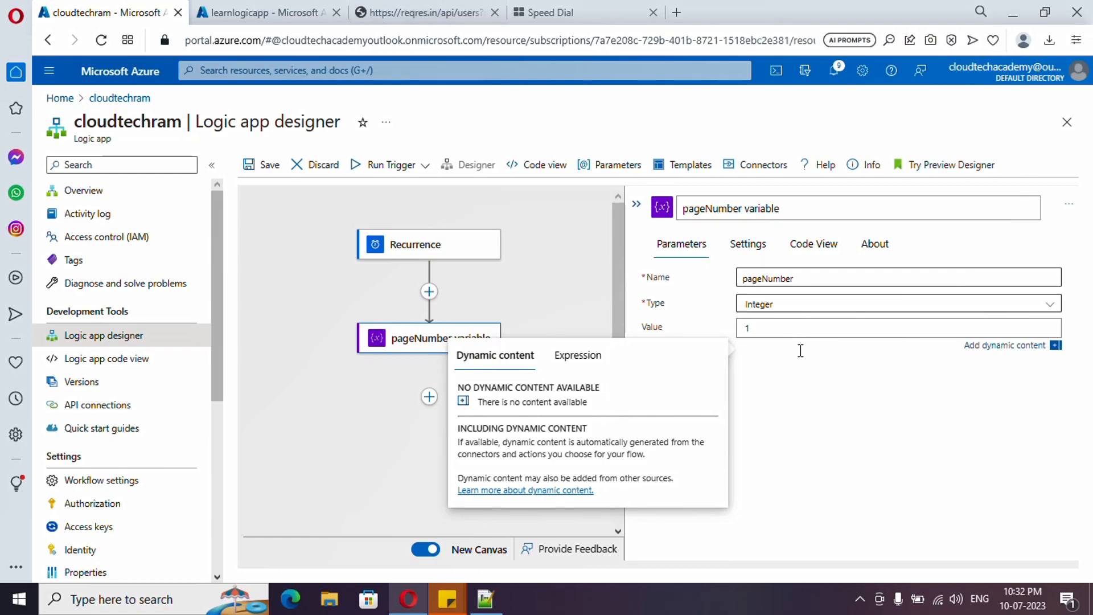
# Step: Add an Until control after the pageNumber variable action
pyautogui.click(490, 380)
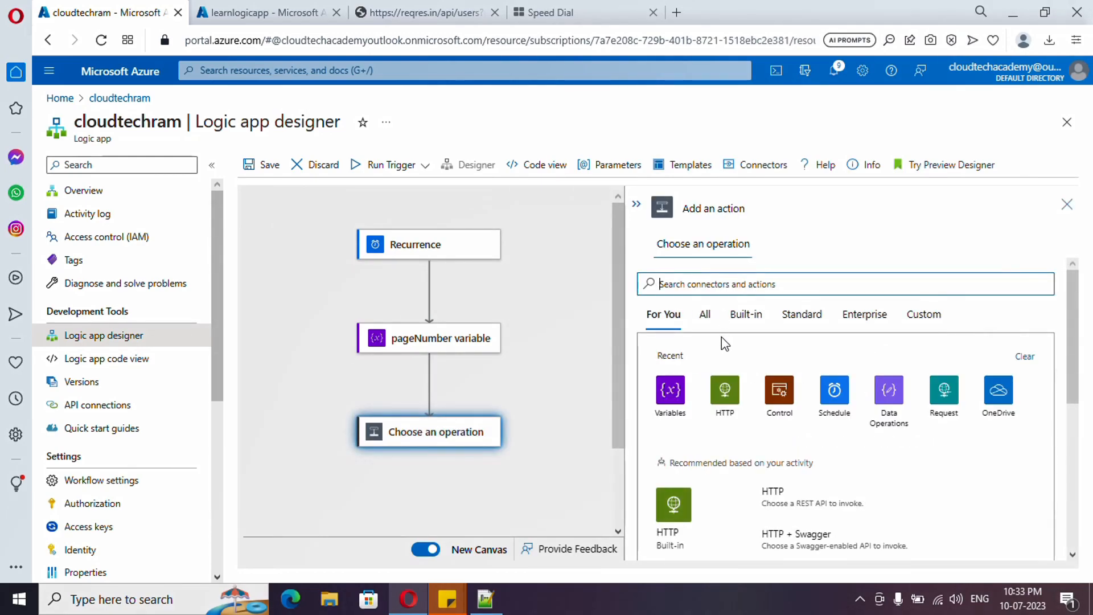
pyautogui.click(779, 395)
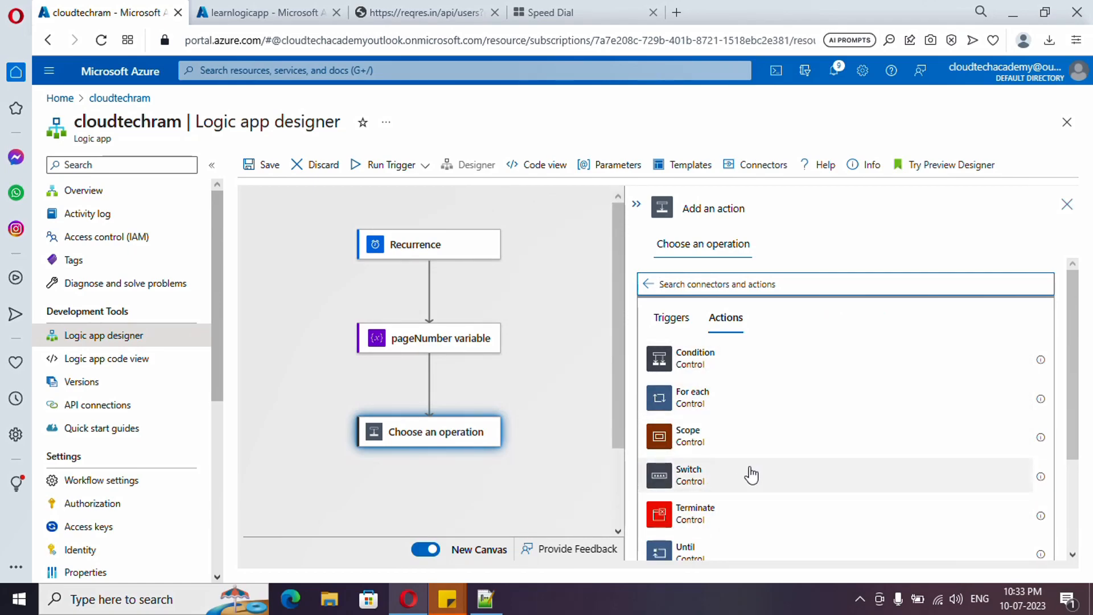
pyautogui.scroll(-2, 750, 472)
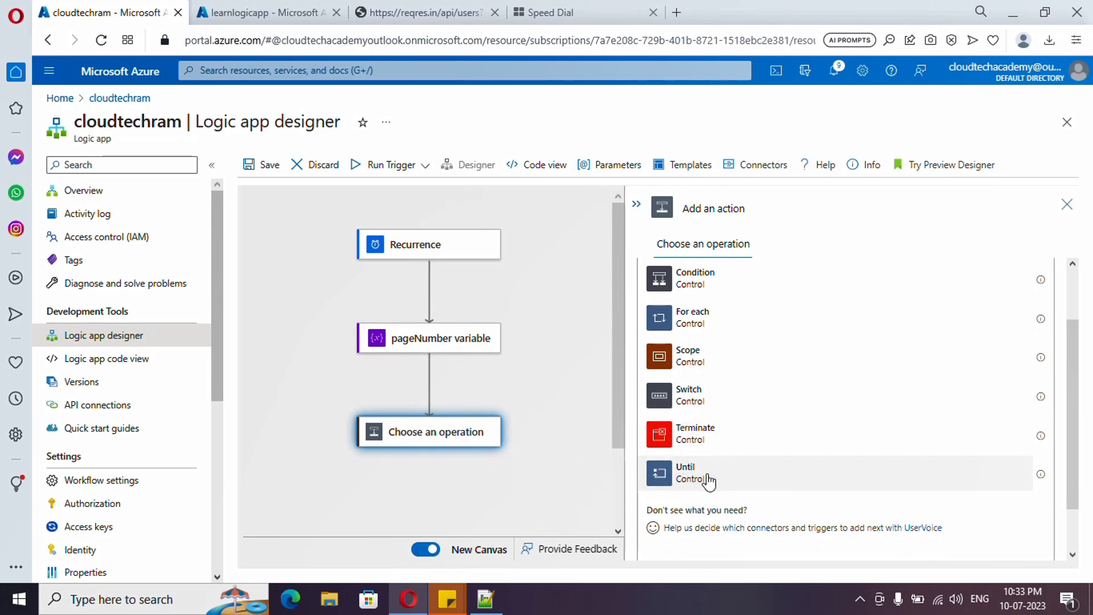
pyautogui.click(689, 473)
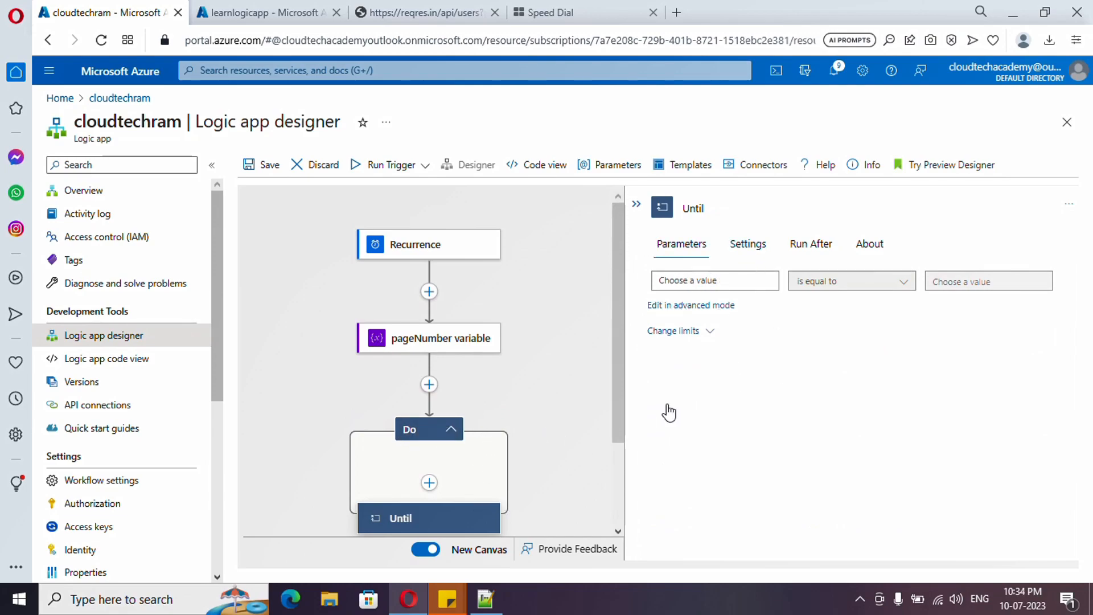
# Step: Add a built-in HTTP action inside the Until loop
pyautogui.click(430, 484)
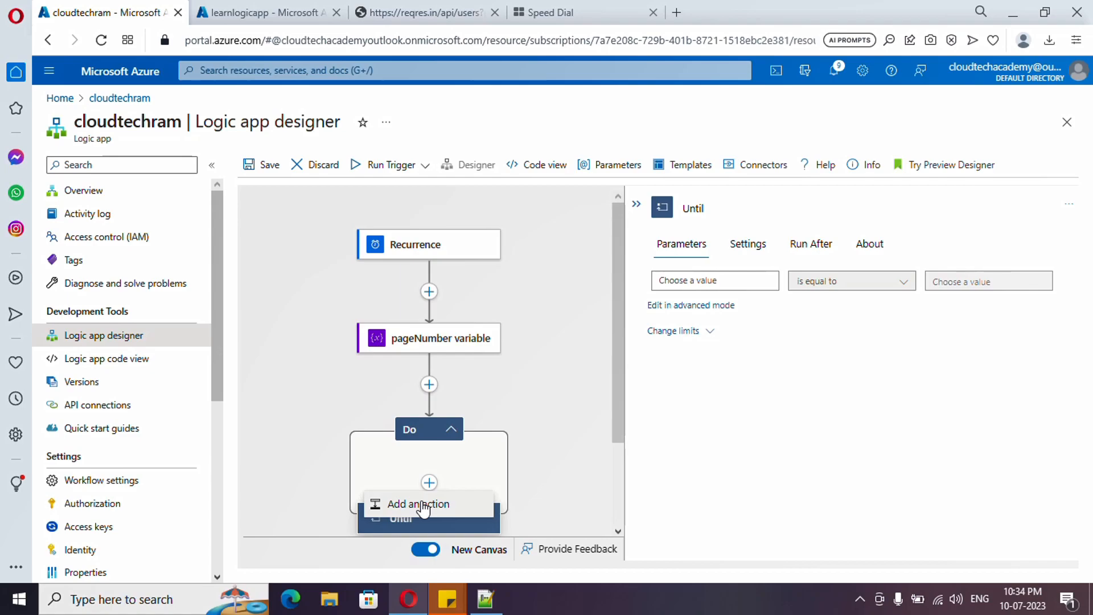
pyautogui.click(422, 504)
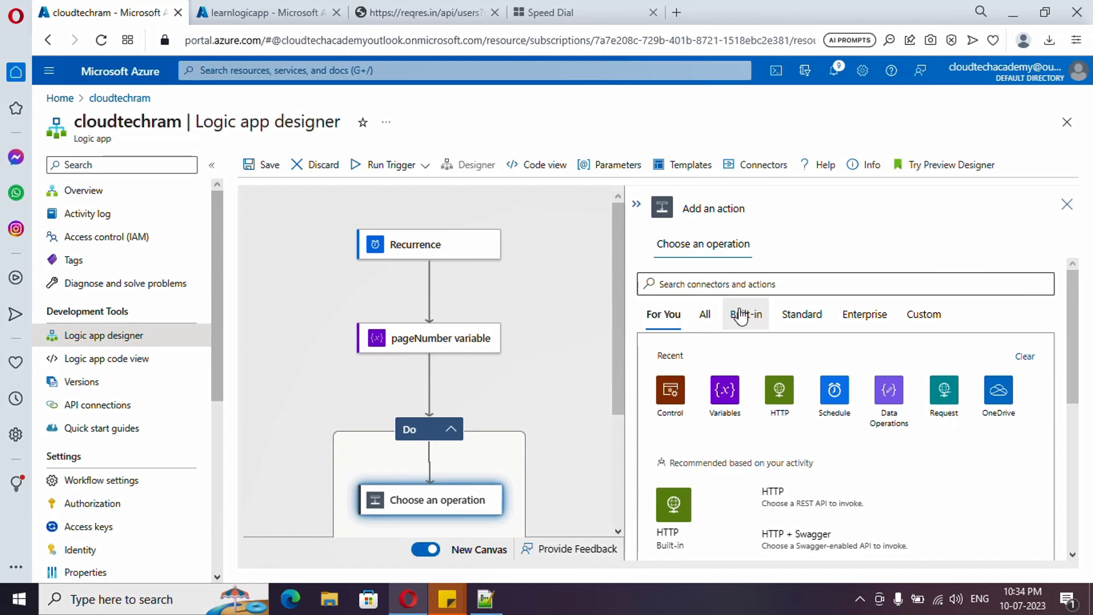
pyautogui.click(783, 399)
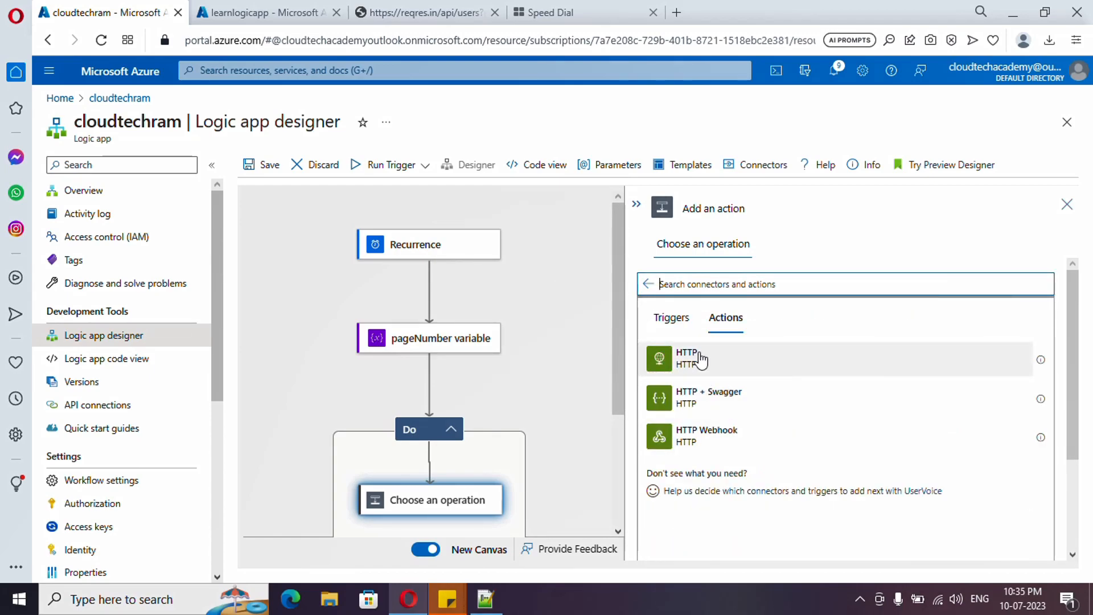
pyautogui.click(719, 362)
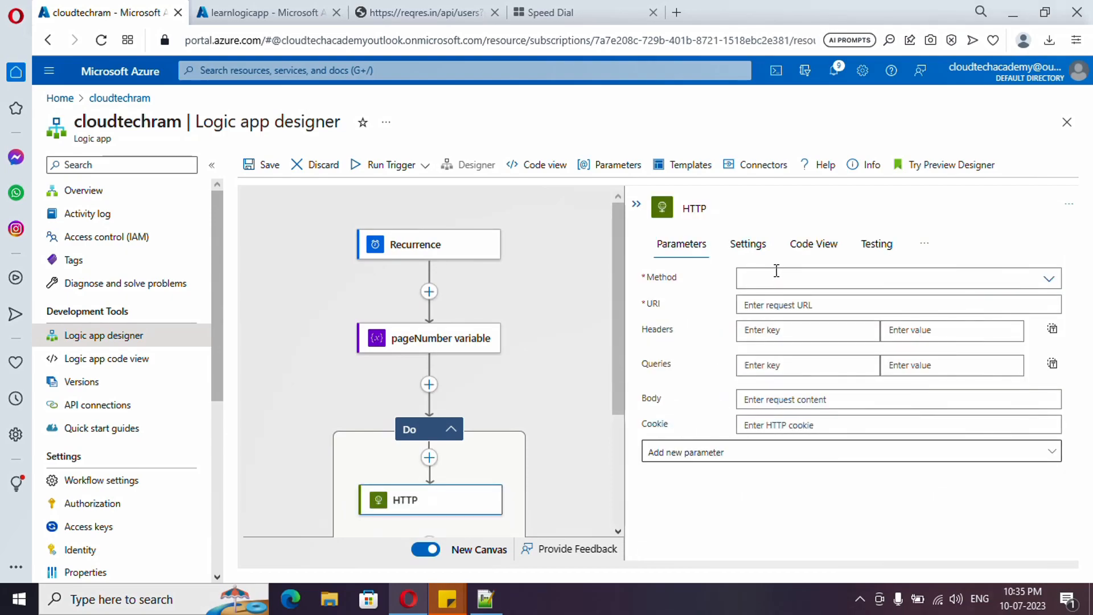
pyautogui.click(1051, 282)
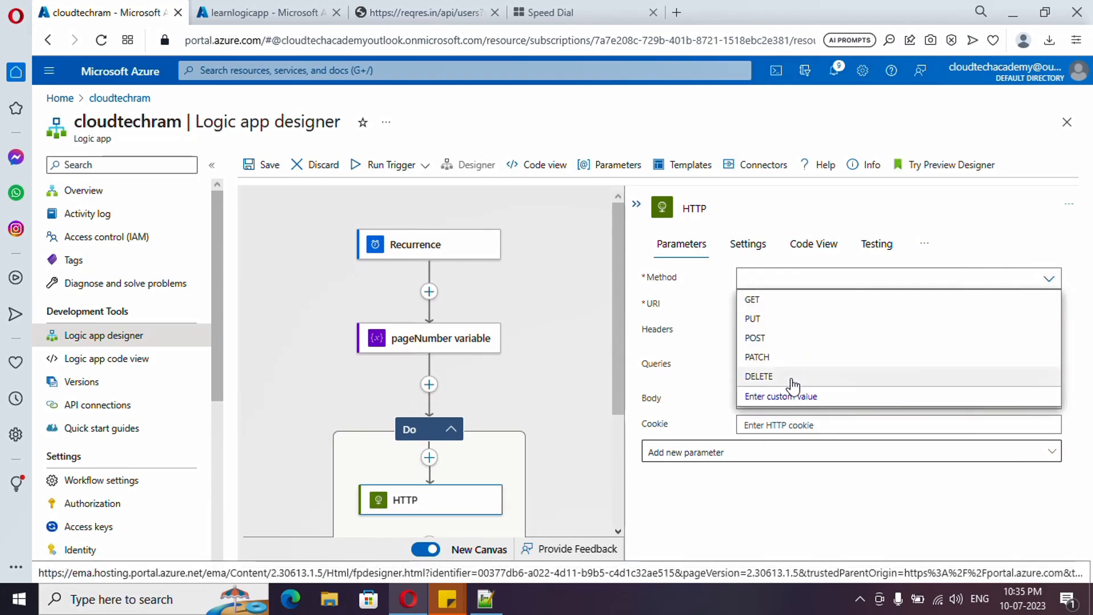
pyautogui.click(758, 306)
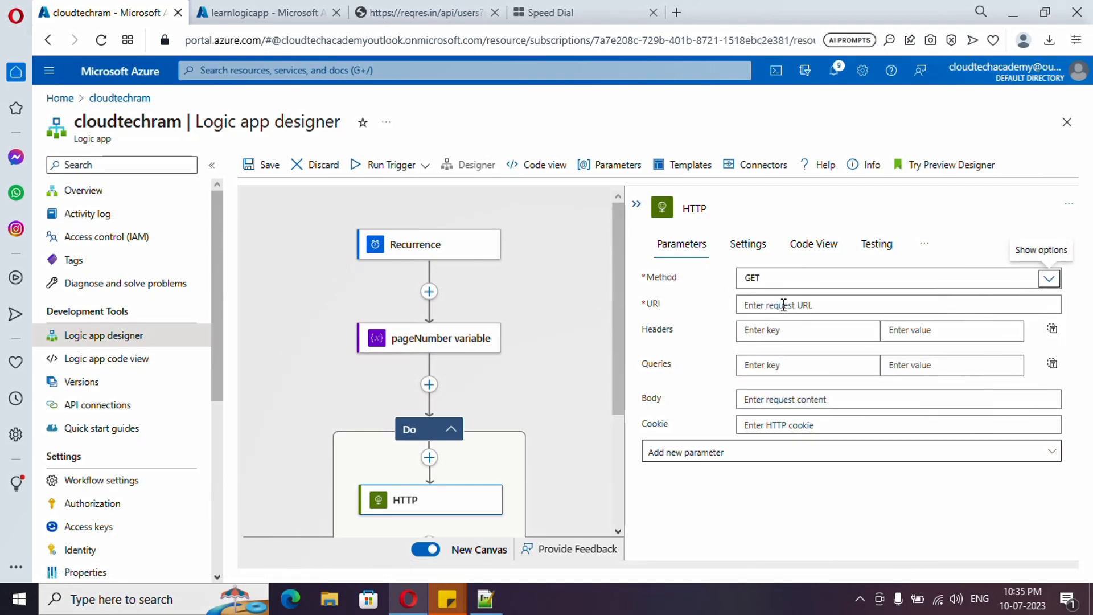
pyautogui.click(783, 305)
pyautogui.click(405, 20)
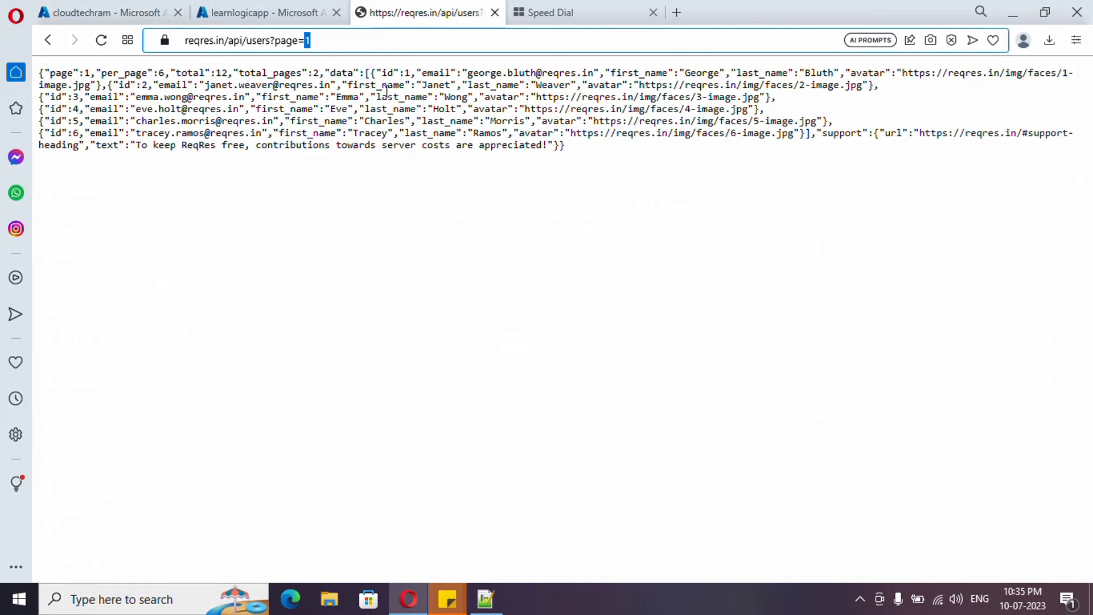
pyautogui.hotkey('ctrl', 'a')
pyautogui.hotkey('ctrl', 'c')
pyautogui.click(108, 13)
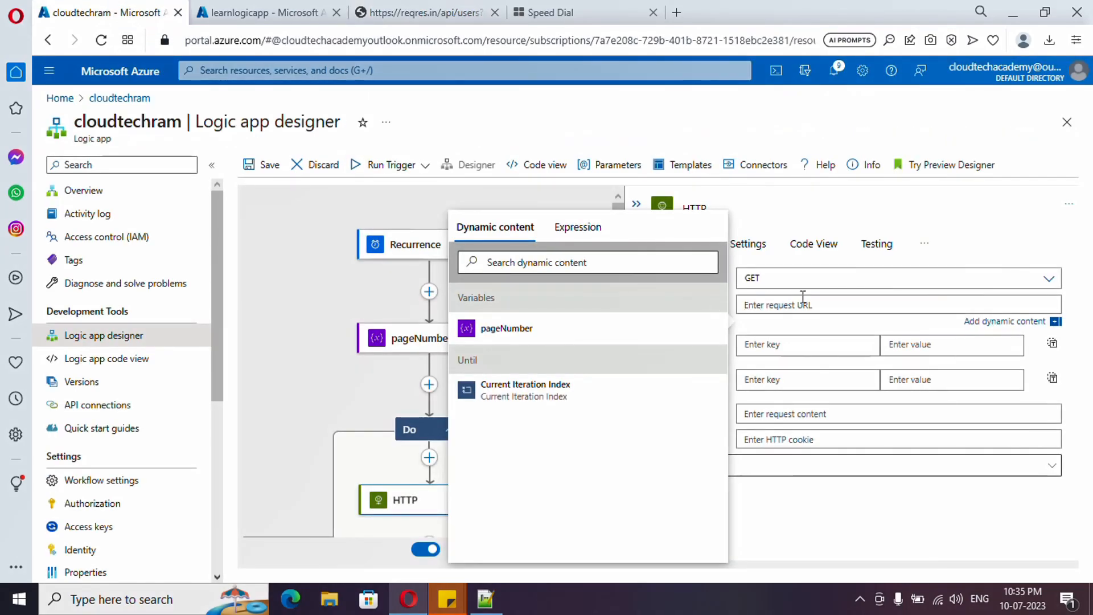
pyautogui.hotkey('ctrl', 'v')
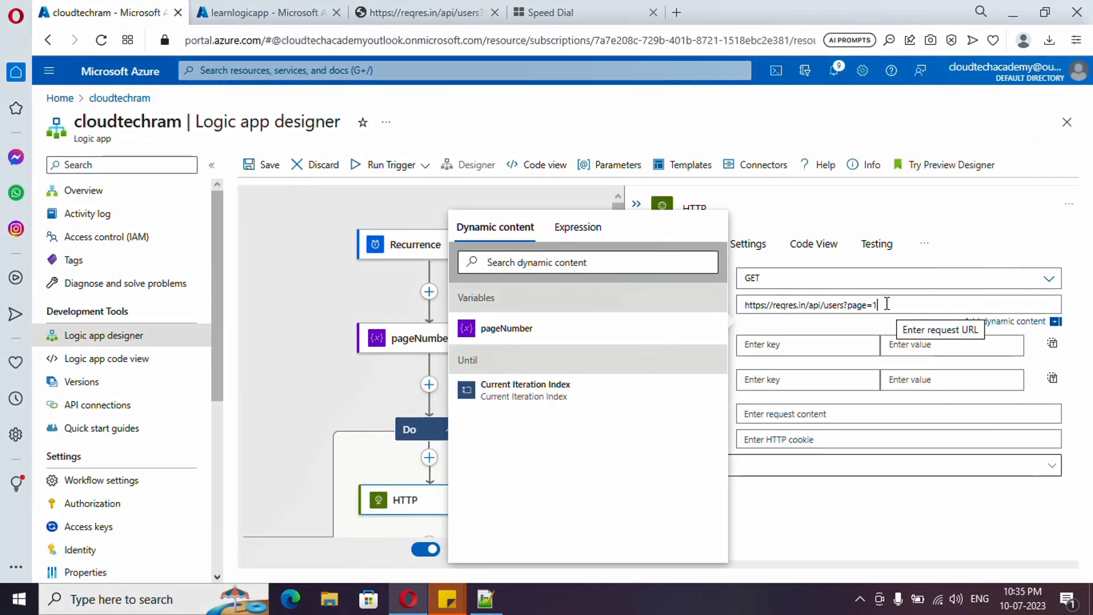
pyautogui.click(797, 510)
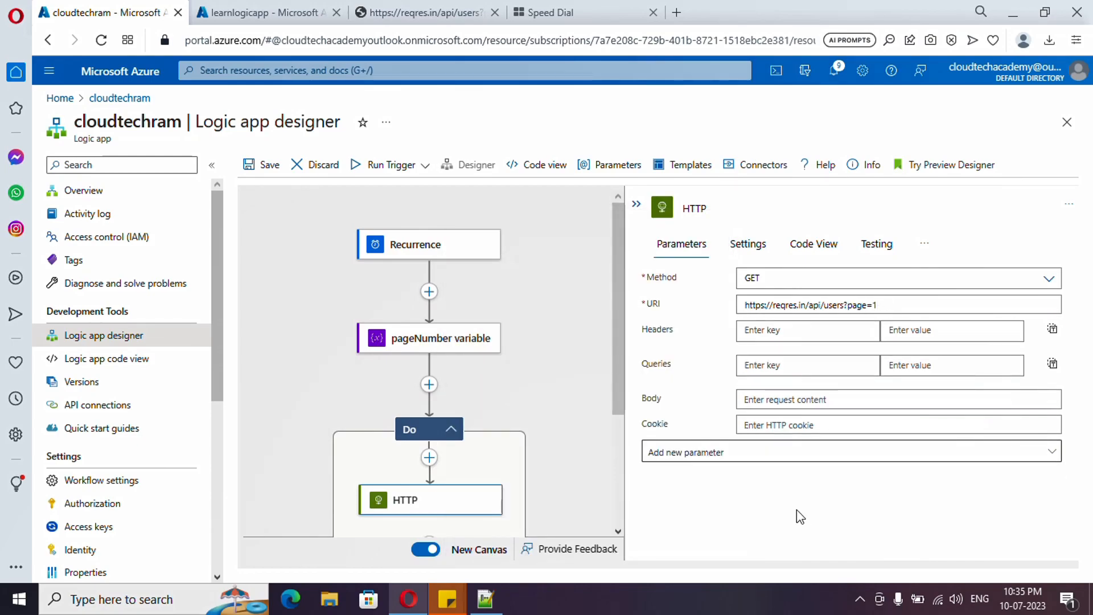
pyautogui.click(779, 459)
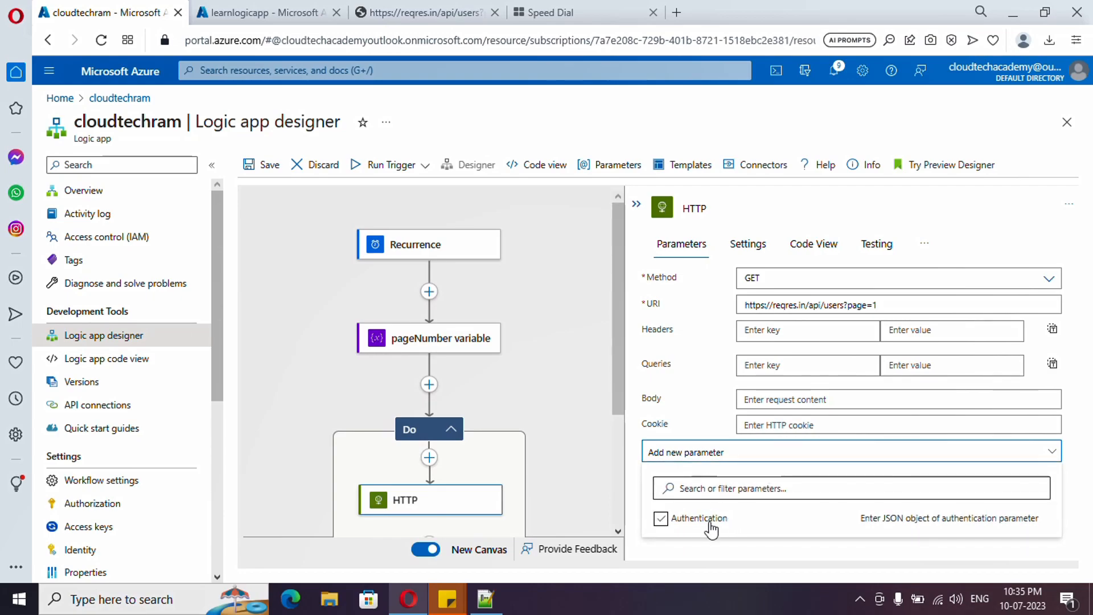
pyautogui.click(686, 525)
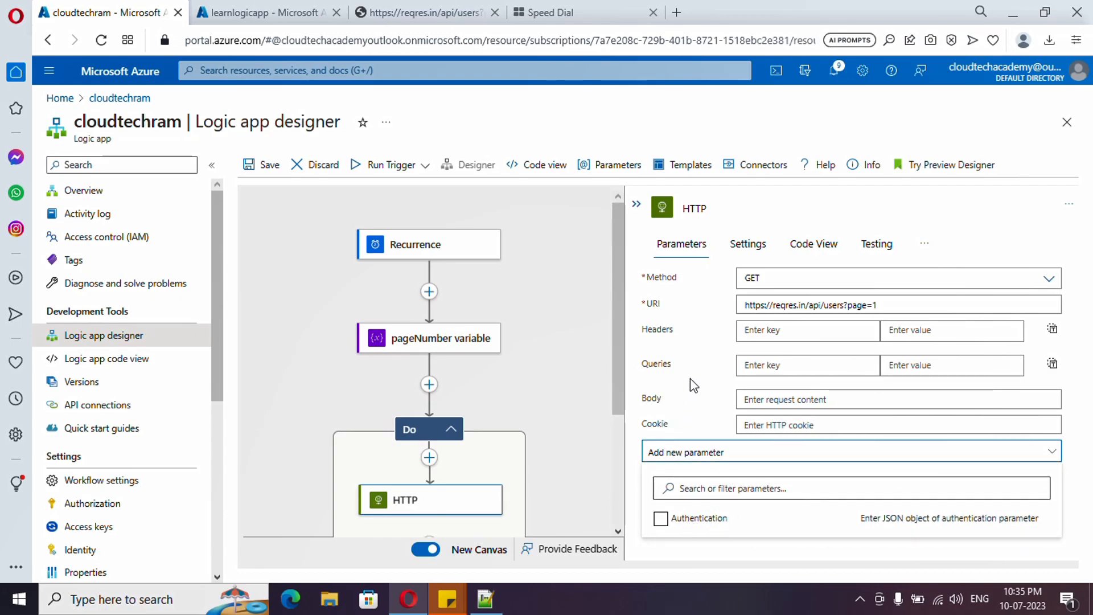
pyautogui.click(698, 356)
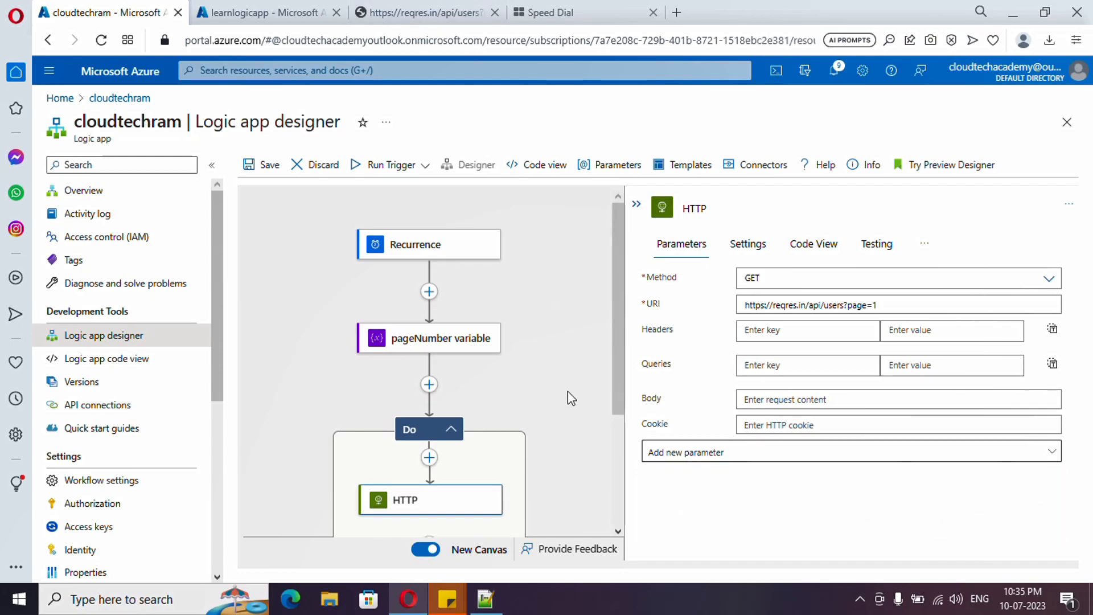
# Step: Add a Data Operations Parse JSON action after the HTTP action inside the Until loop
pyautogui.scroll(-2, 506, 399)
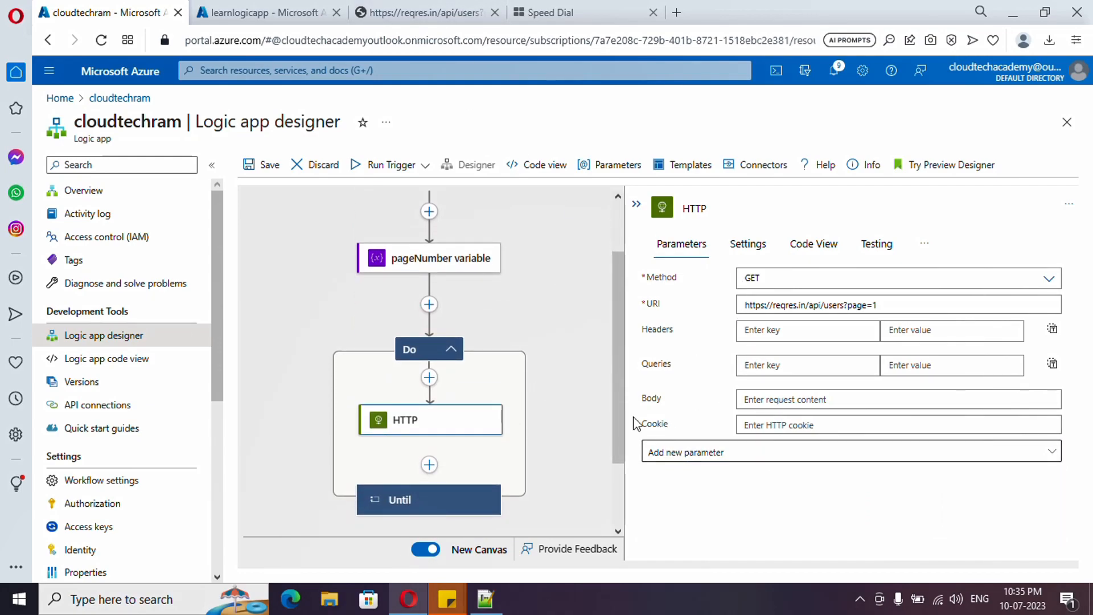
pyautogui.click(434, 483)
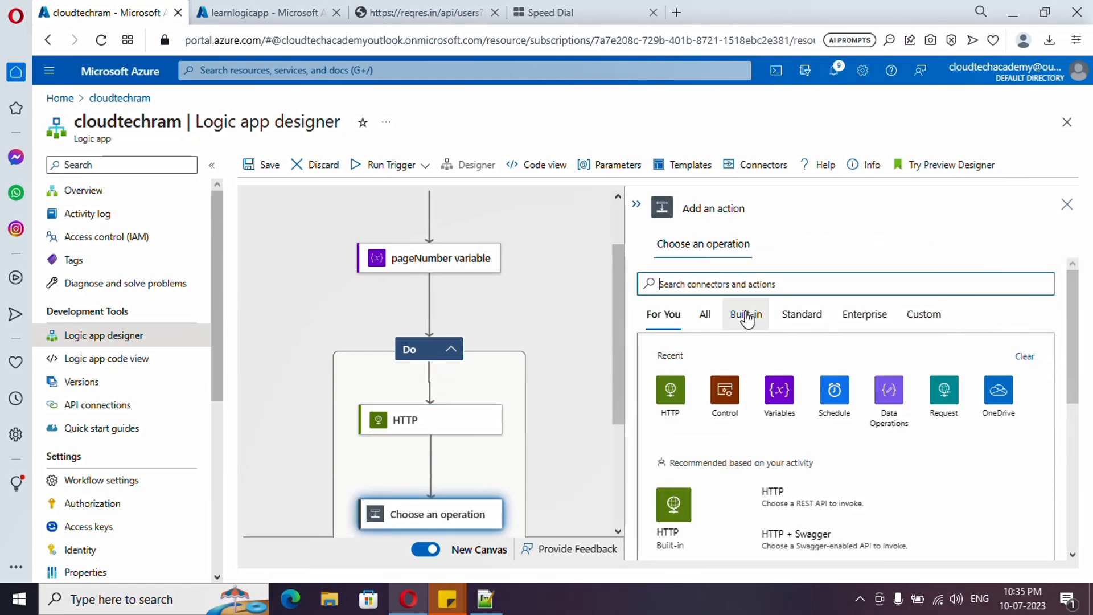
pyautogui.click(897, 395)
pyautogui.scroll(-2, 783, 442)
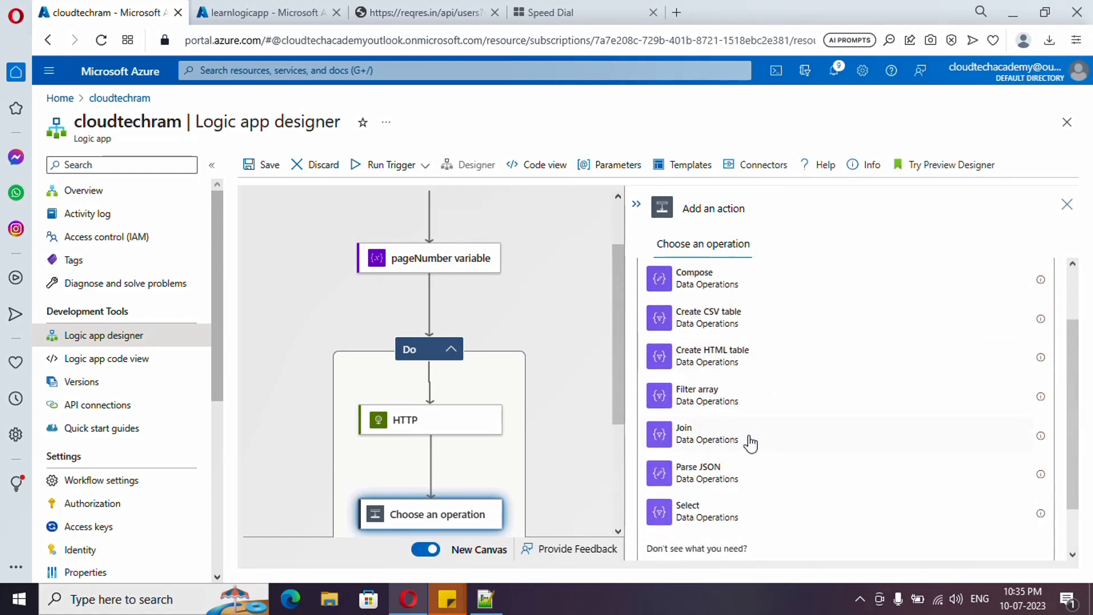
pyautogui.click(722, 481)
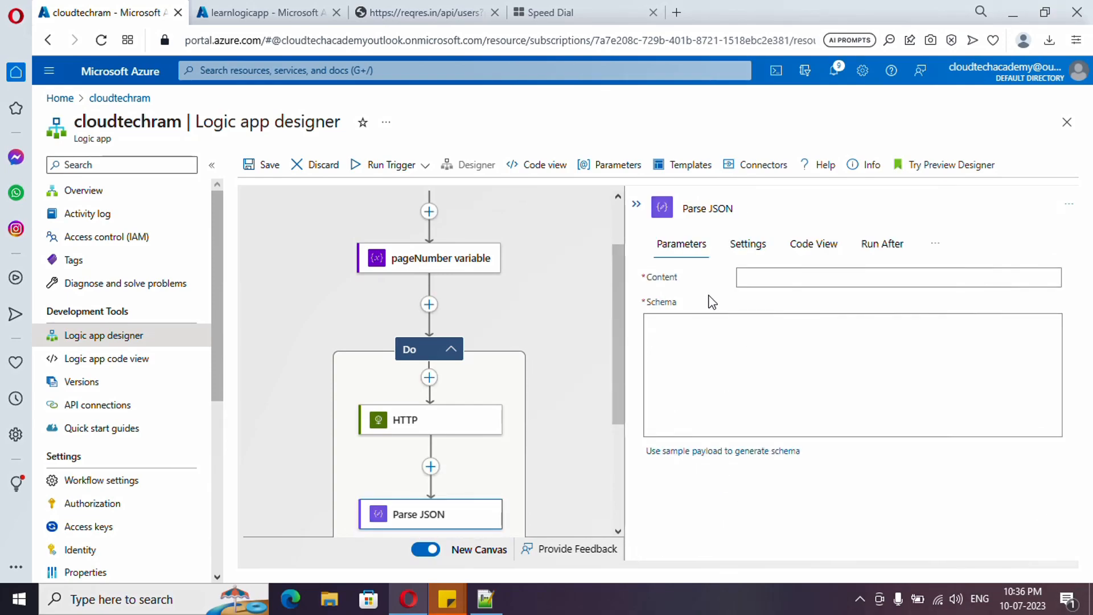
# Step: Set the Parse JSON action's content to the HTTP action's Body output
pyautogui.click(781, 278)
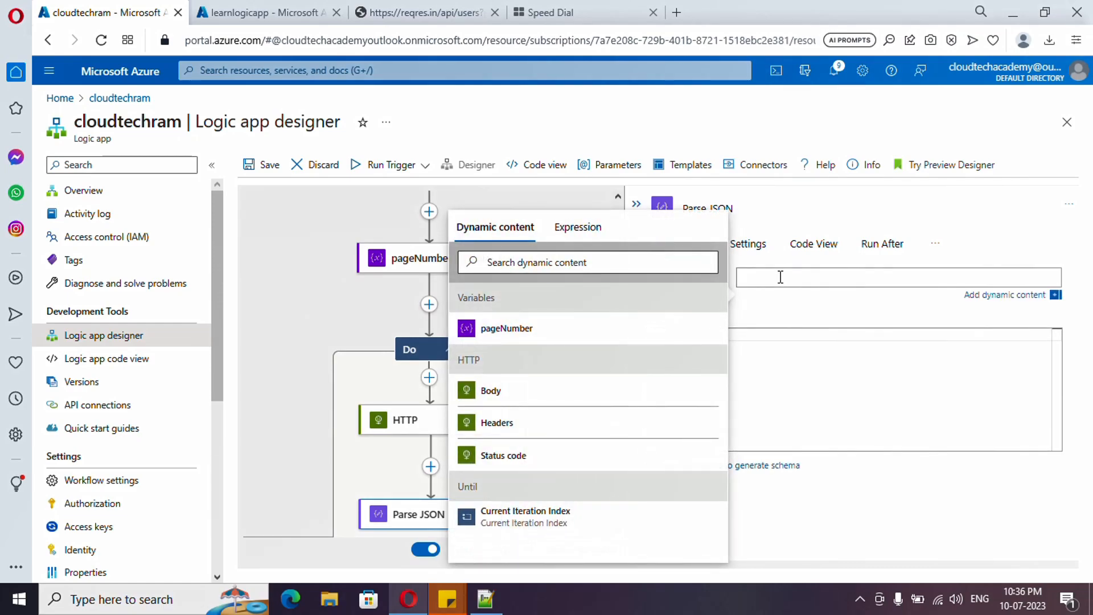
pyautogui.click(768, 288)
pyautogui.click(770, 277)
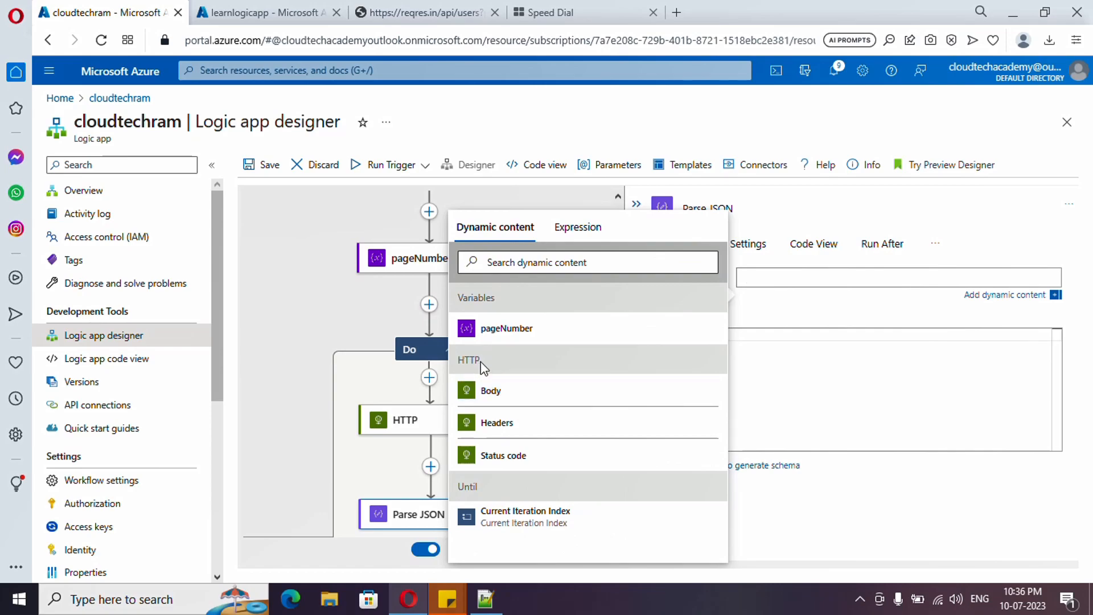
pyautogui.click(512, 392)
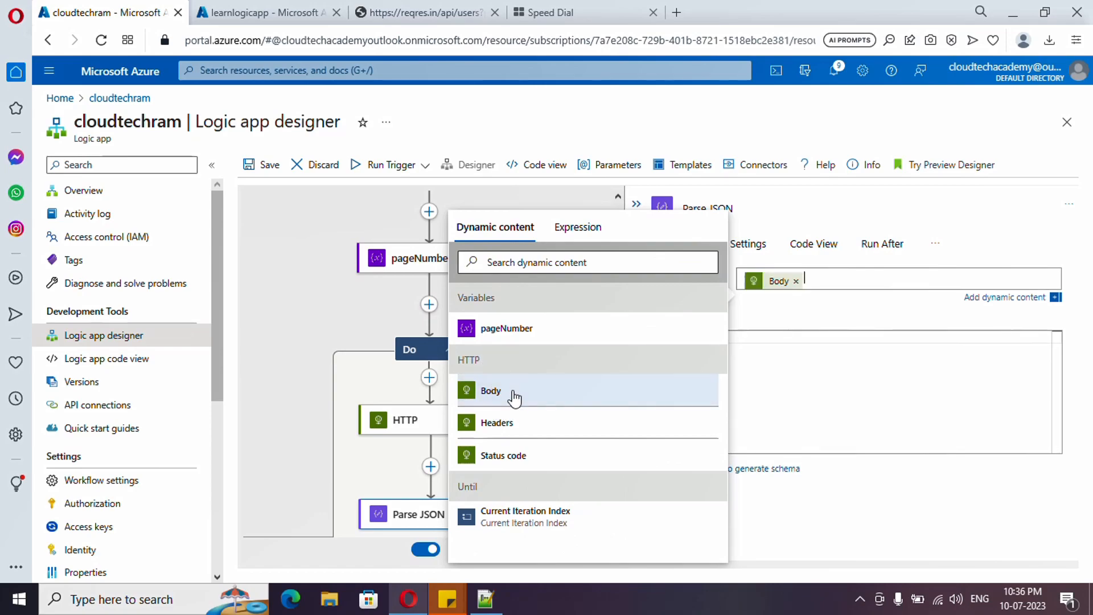
# Step: Copy the entire JSON response from the reqres.in users page and return to the logic app designer
pyautogui.click(395, 12)
pyautogui.moveTo(622, 191); pyautogui.dragTo(6, 57)
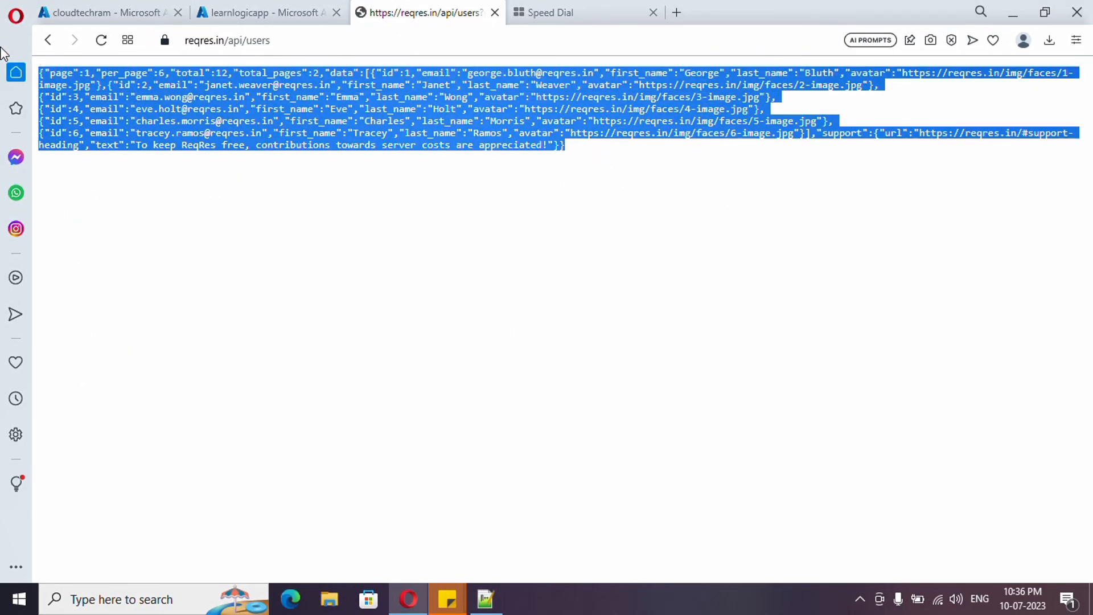
pyautogui.click(85, 13)
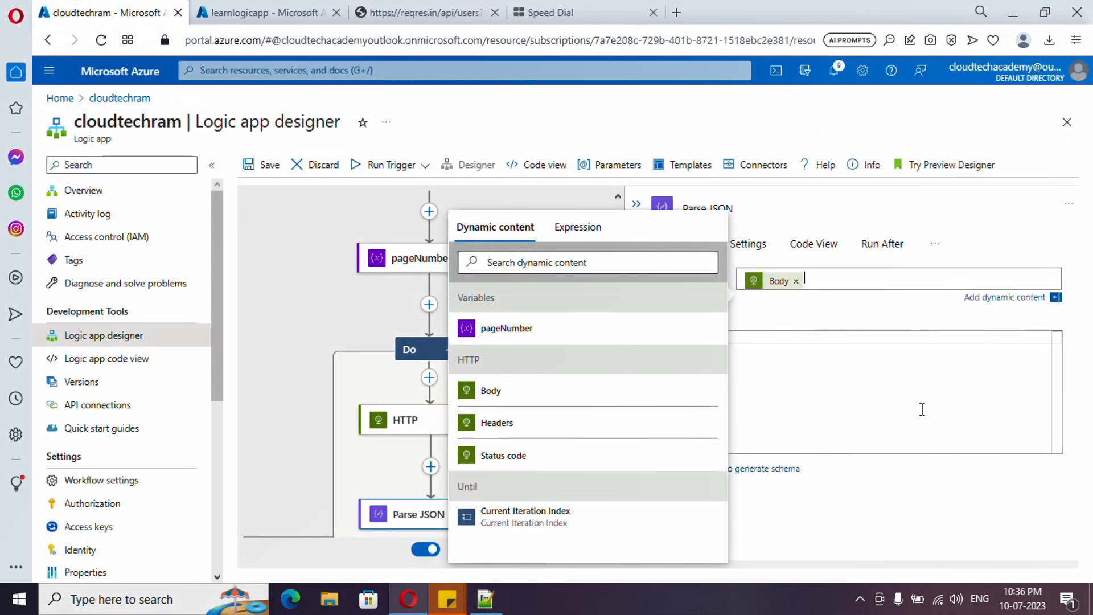
pyautogui.click(846, 381)
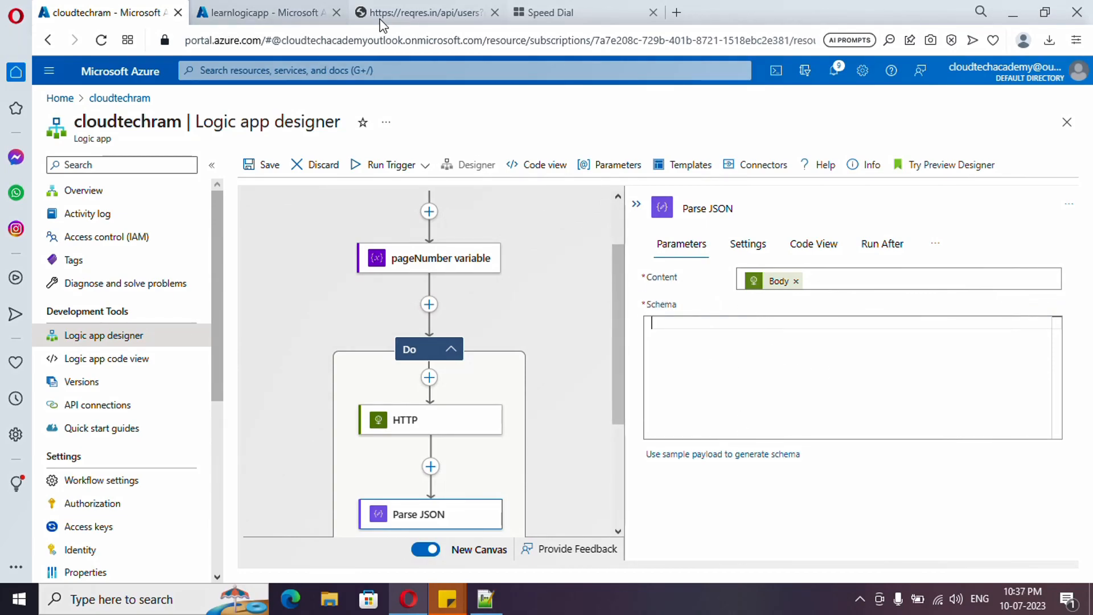
pyautogui.click(424, 13)
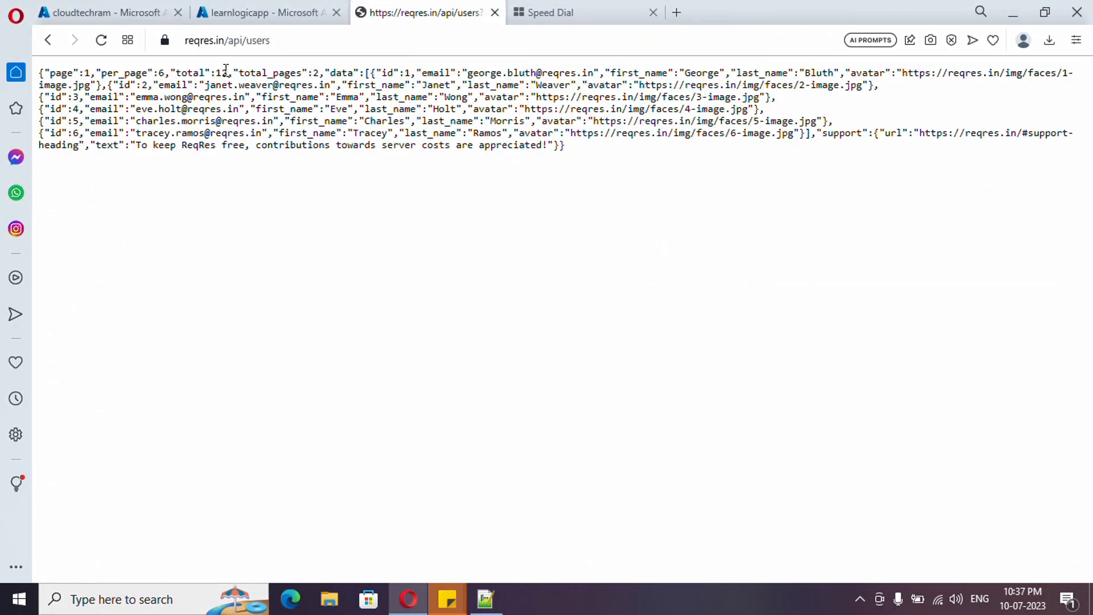
pyautogui.click(590, 162)
pyautogui.moveTo(593, 157); pyautogui.dragTo(39, 71)
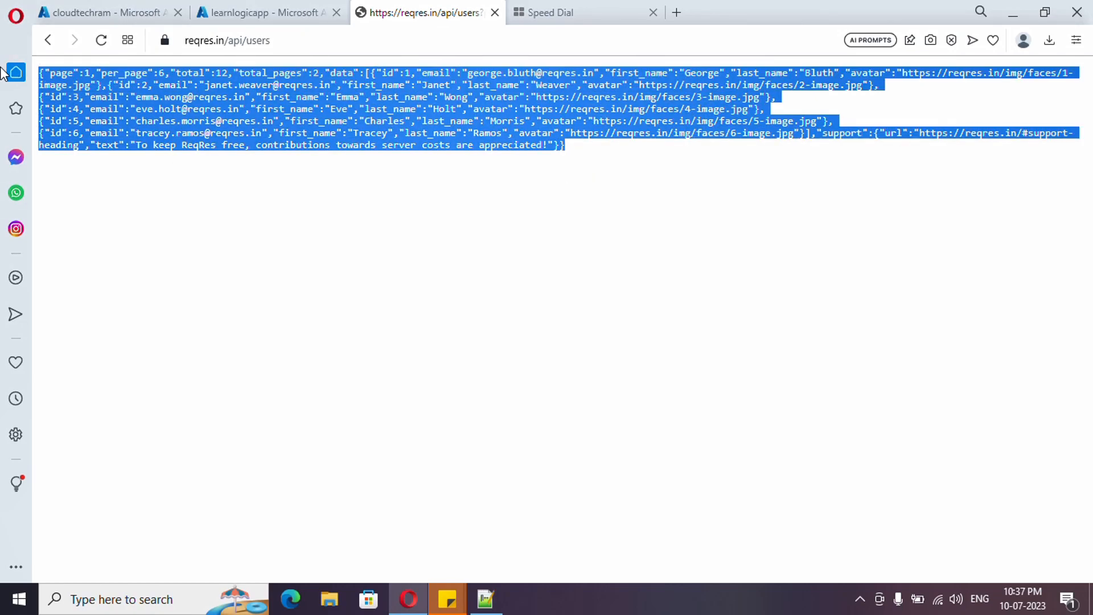
pyautogui.click(71, 11)
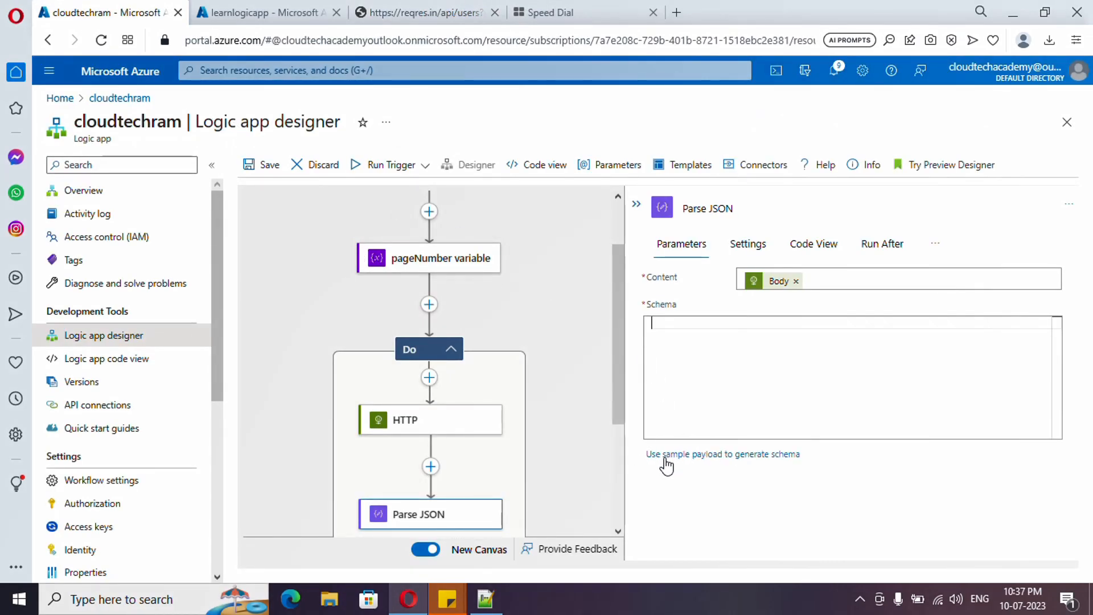
# Step: Generate the Parse JSON action's schema using the copied users response as the sample payload
pyautogui.click(745, 453)
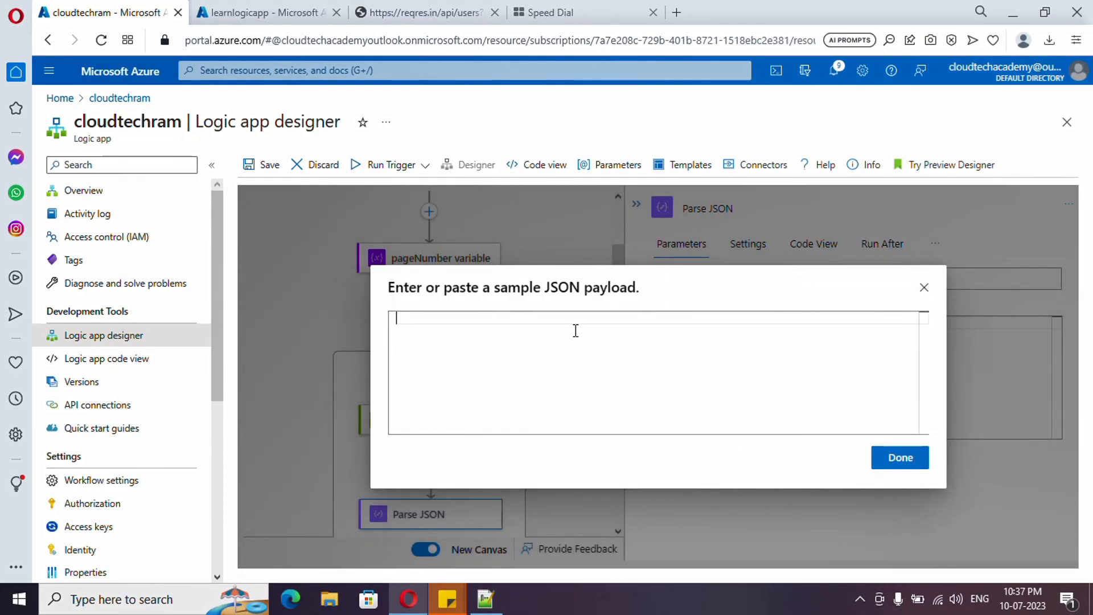
pyautogui.hotkey('ctrl', 'v')
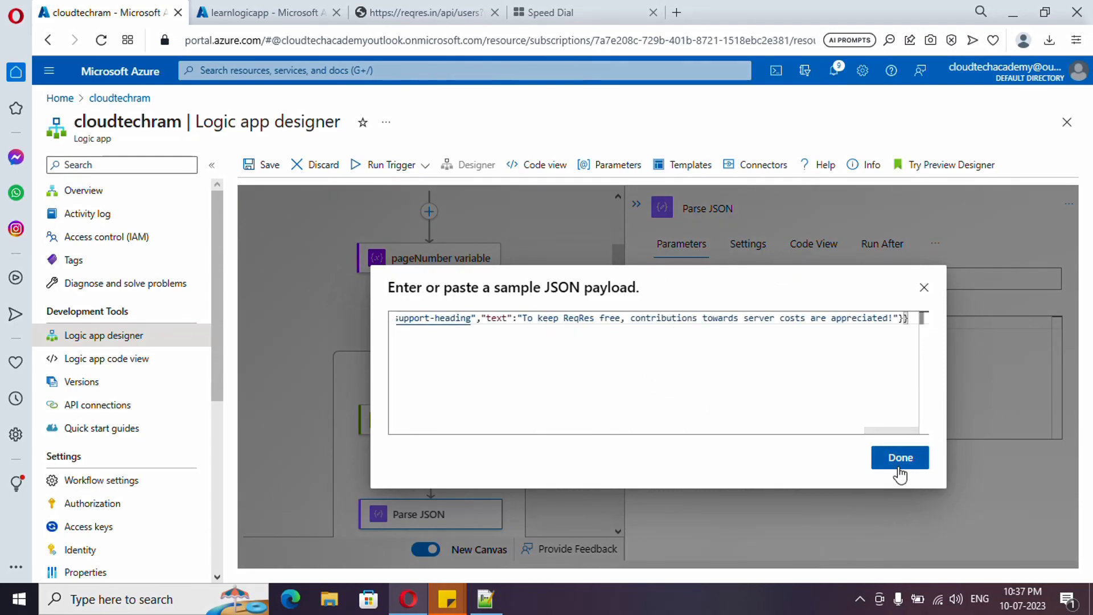
pyautogui.click(898, 465)
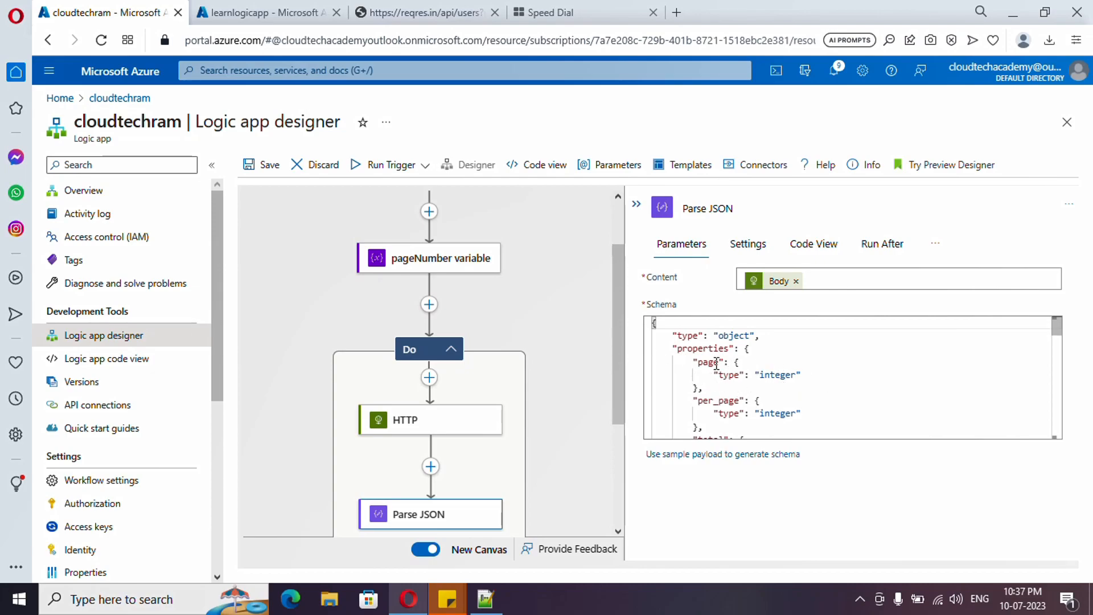
pyautogui.doubleClick(785, 376)
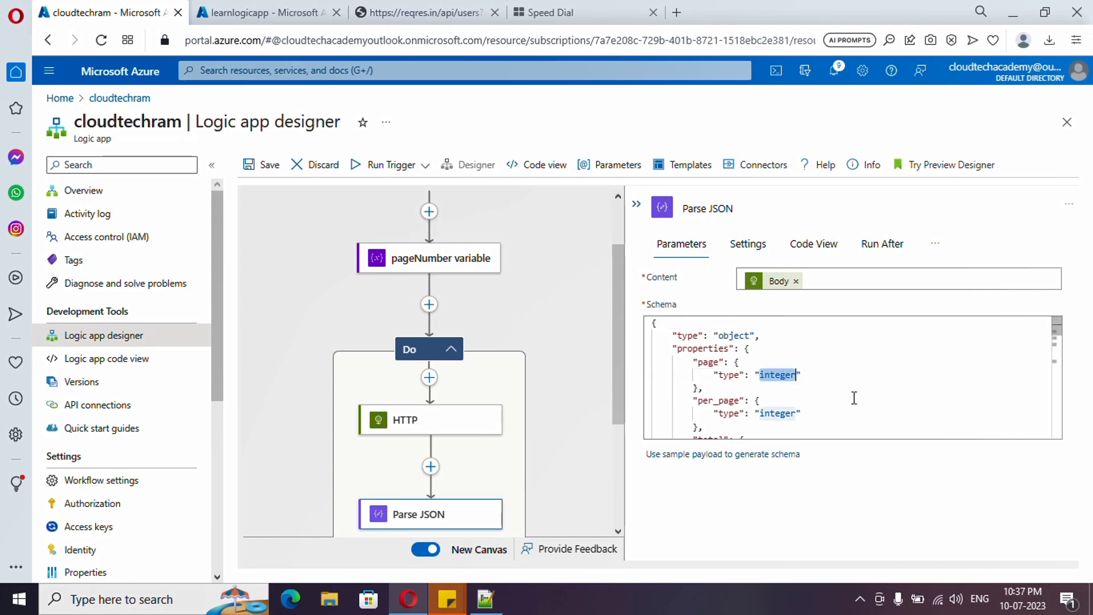
pyautogui.scroll(-5, 854, 398)
pyautogui.scroll(-2, 856, 395)
pyautogui.scroll(5, 856, 395)
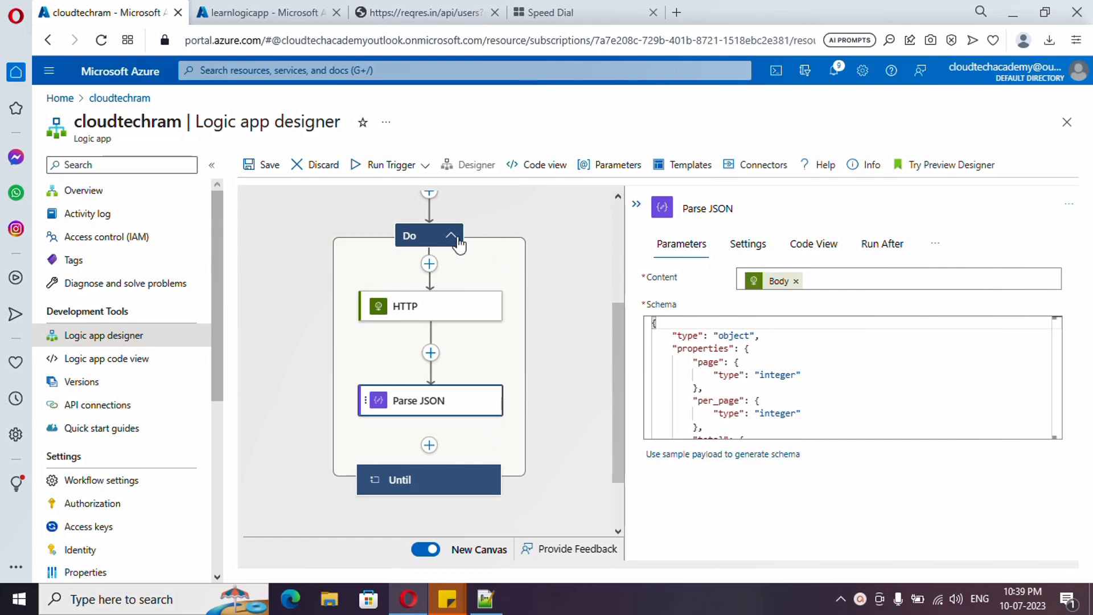
# Step: Collapse the loop's Do section and open the dynamic content choices for the Until condition's first value
pyautogui.click(431, 244)
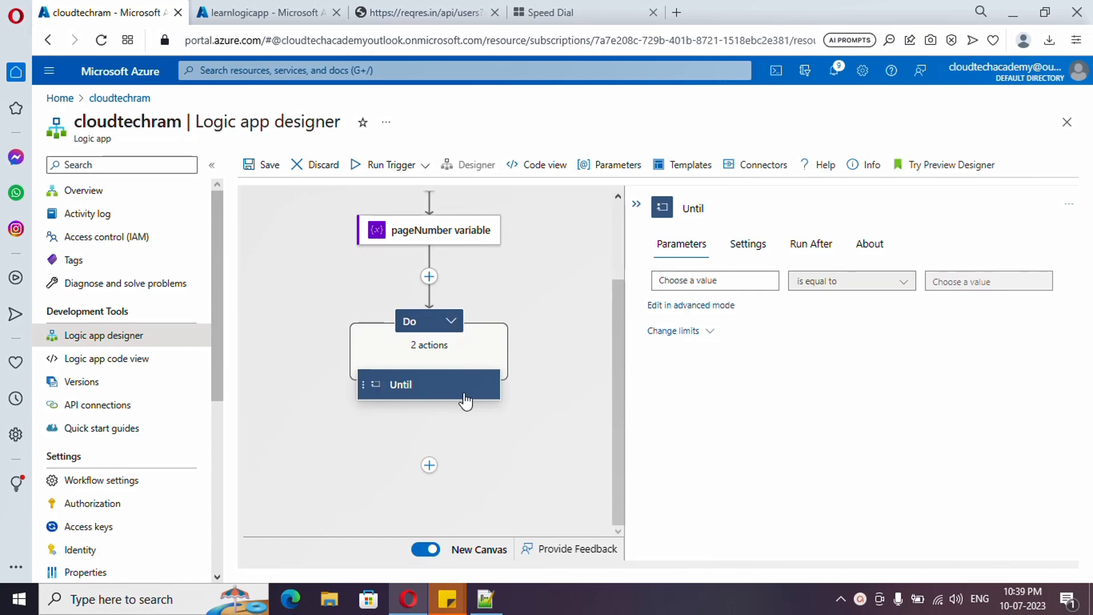
pyautogui.click(681, 281)
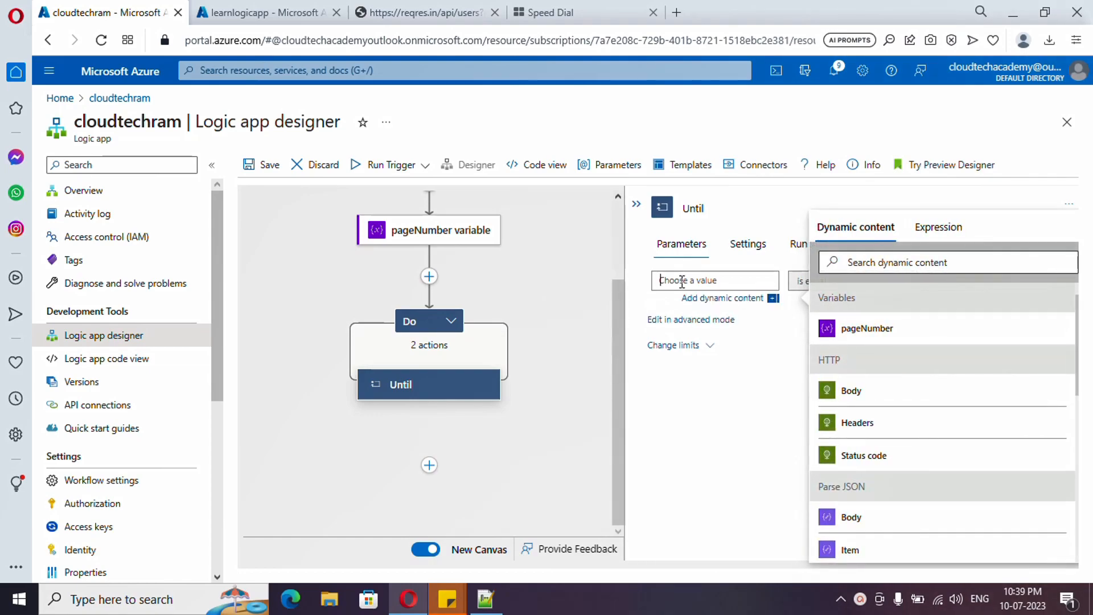
pyautogui.scroll(-2, 884, 375)
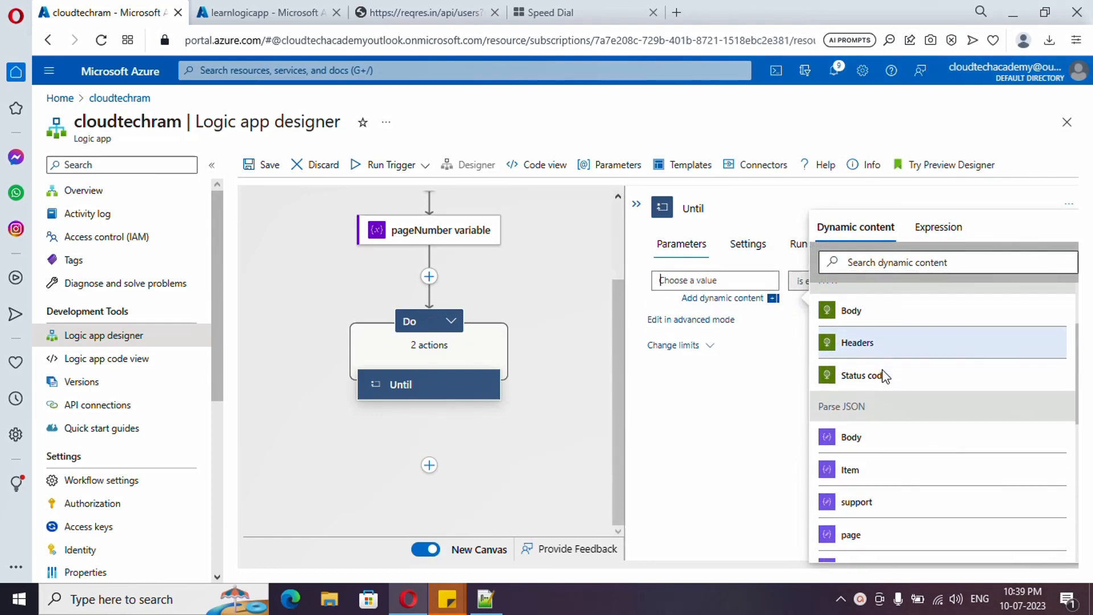
pyautogui.scroll(-4, 903, 420)
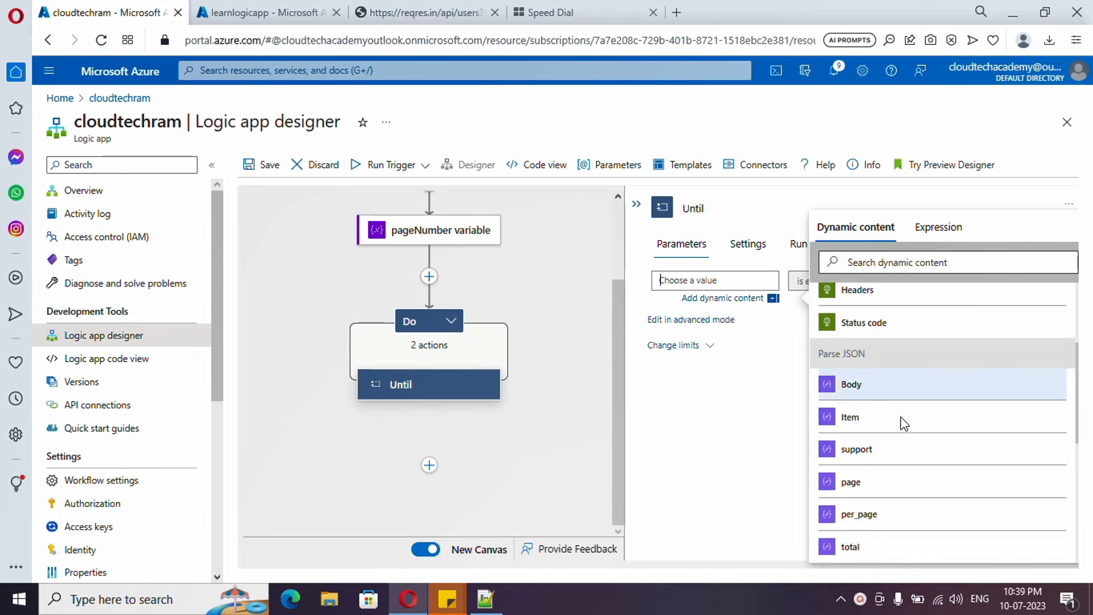
# Step: Load page 2 of the reqres.in users API in the browser and compare the response's page and total_pages fields
pyautogui.click(413, 3)
pyautogui.click(327, 307)
pyautogui.click(324, 41)
pyautogui.click(324, 47)
pyautogui.press('BackSpace')
pyautogui.write('2')
pyautogui.press('Return')
pyautogui.moveTo(50, 73); pyautogui.dragTo(90, 73)
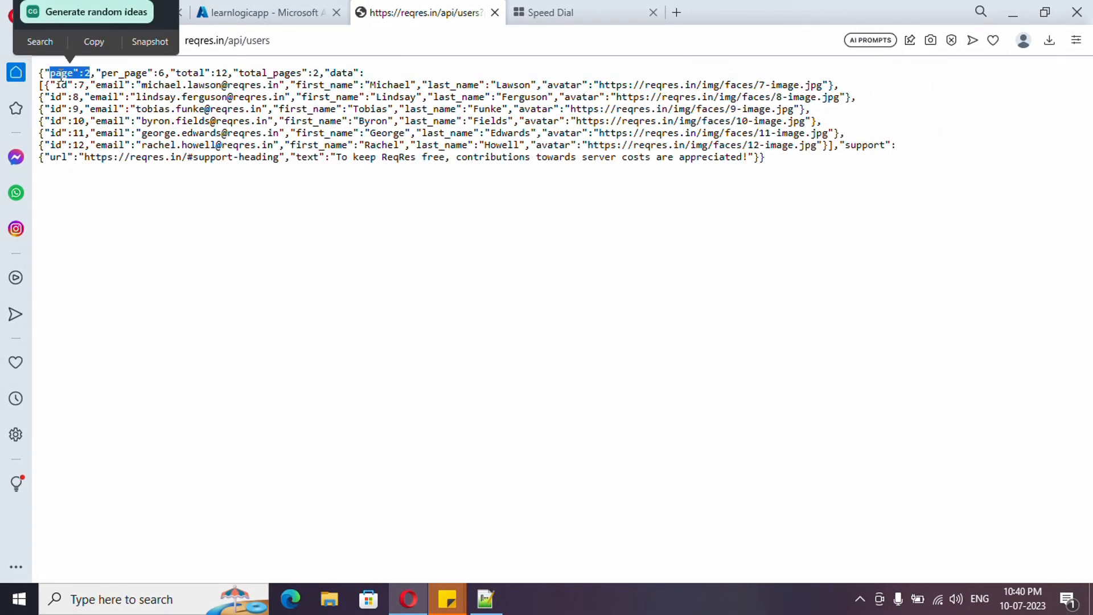
pyautogui.moveTo(240, 73); pyautogui.dragTo(301, 73)
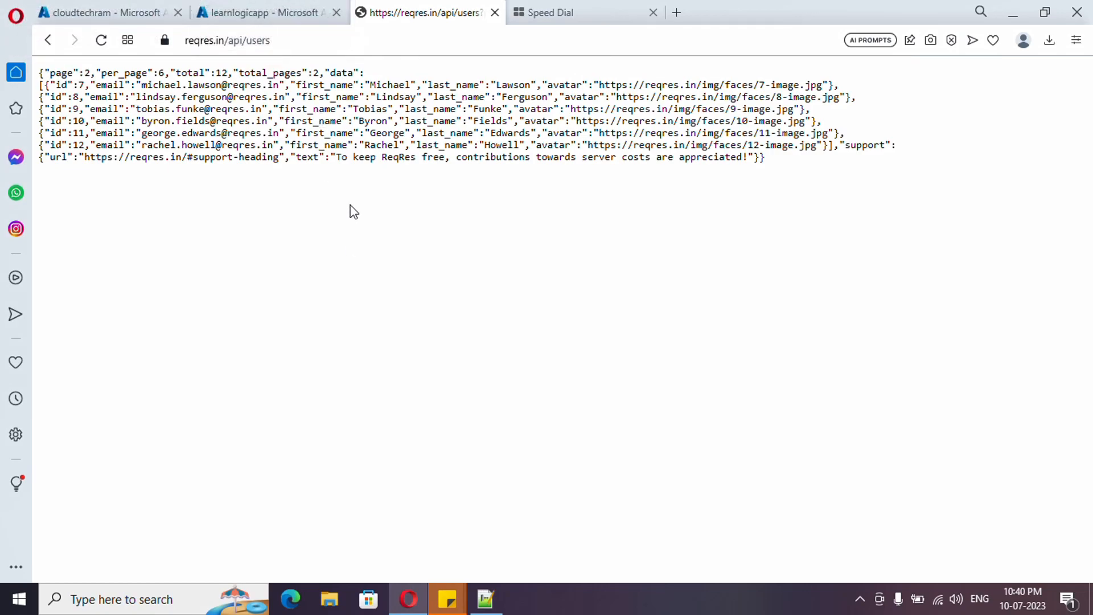
# Step: Back in the logic app designer, set the Until condition's first value to the Parse JSON page output
pyautogui.click(142, 12)
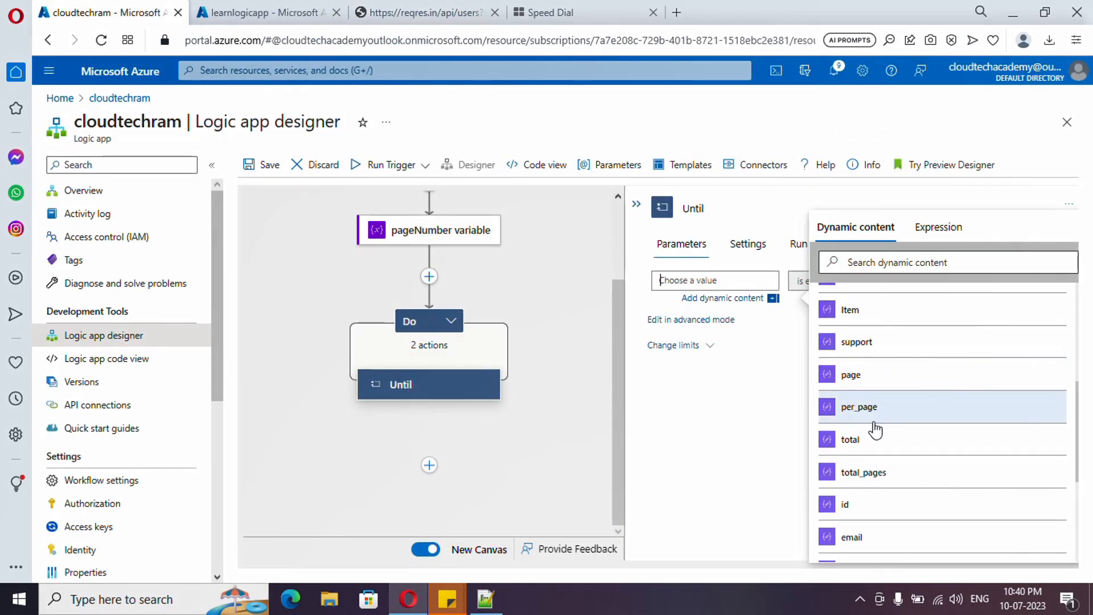
pyautogui.click(871, 385)
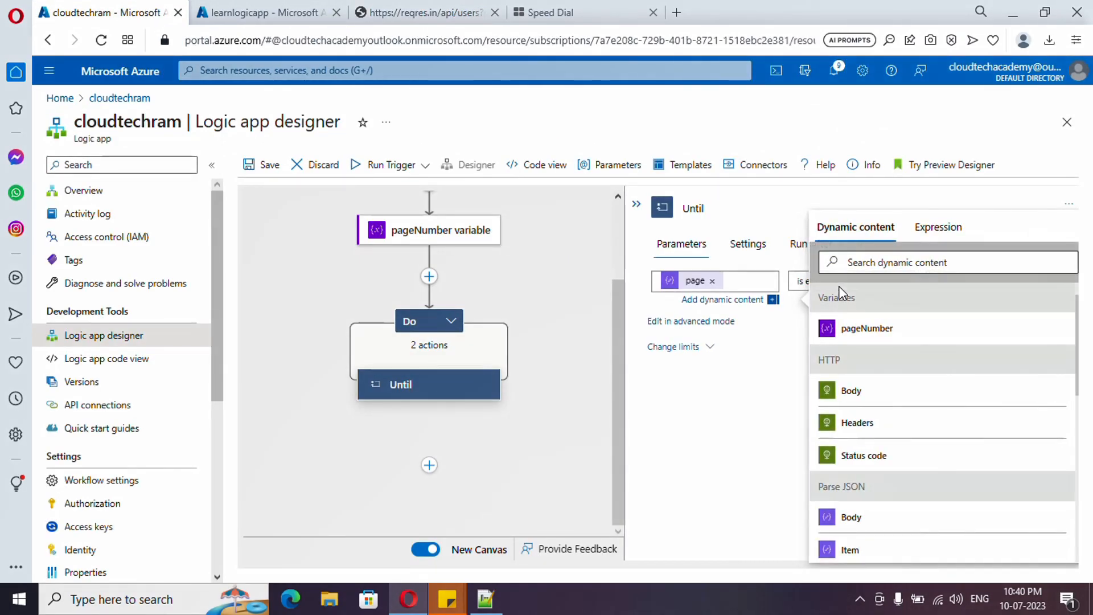
pyautogui.click(808, 324)
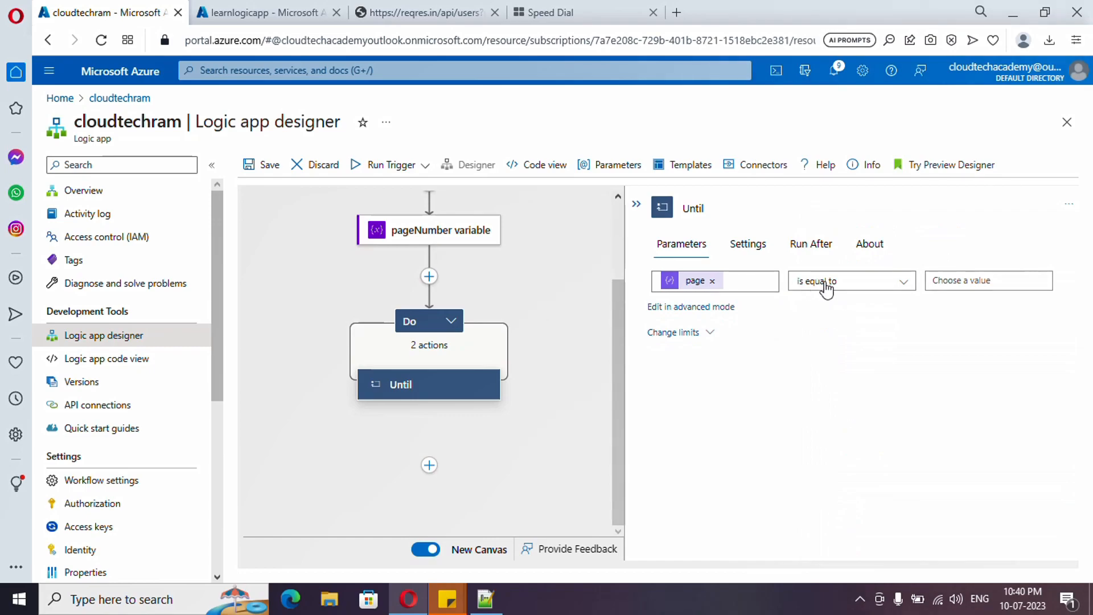
# Step: Set the Until condition's comparison value to the Parse JSON total_pages output, with "is equal to" as the operator
pyautogui.click(973, 281)
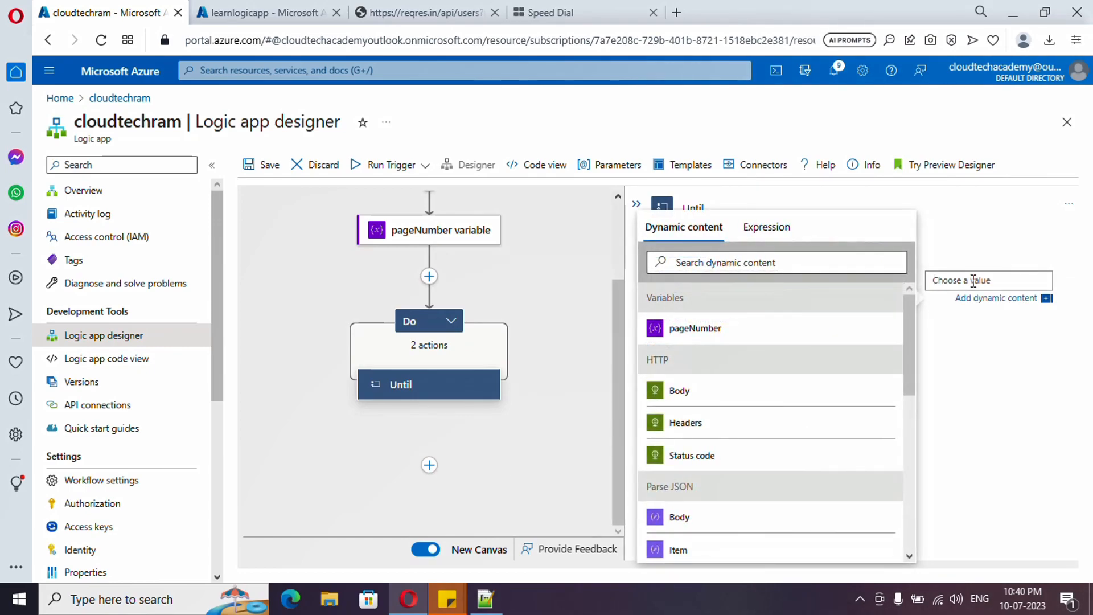
pyautogui.scroll(-5, 729, 478)
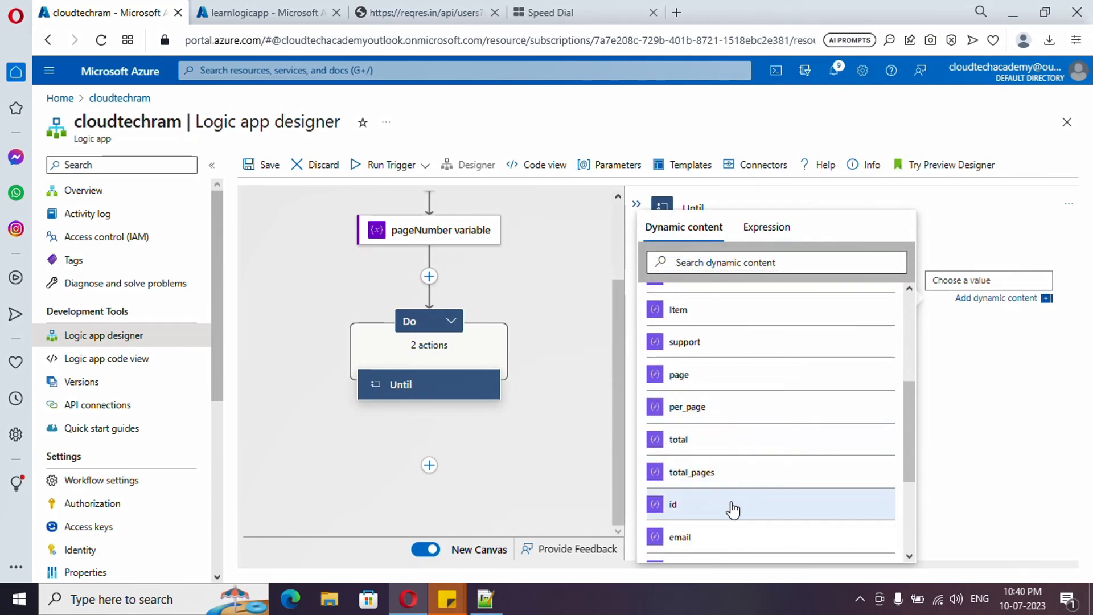
pyautogui.click(730, 479)
pyautogui.click(981, 466)
pyautogui.click(840, 266)
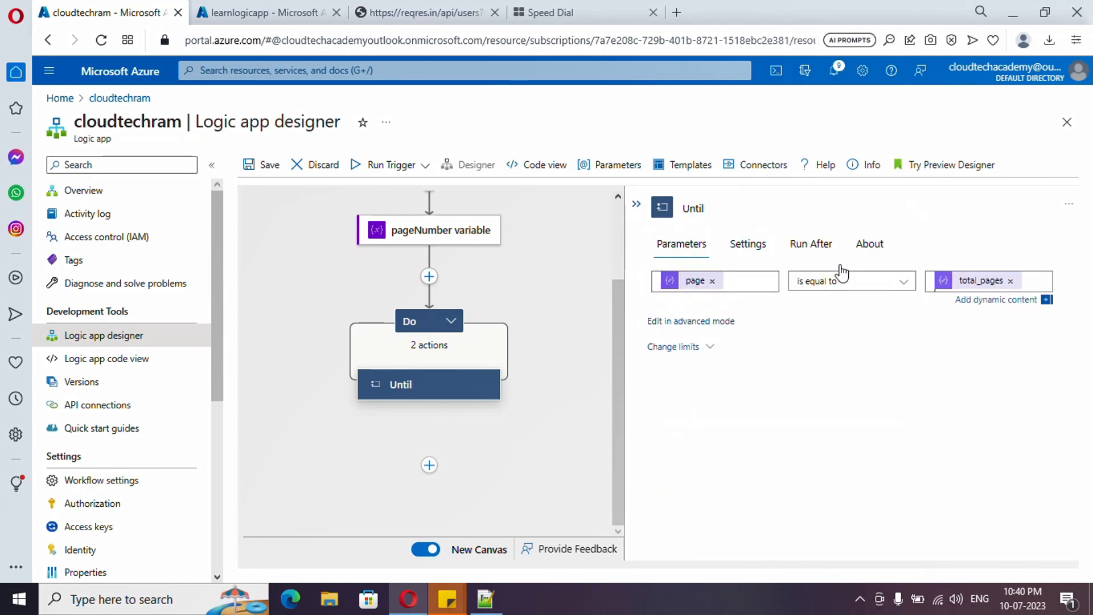
pyautogui.click(1010, 413)
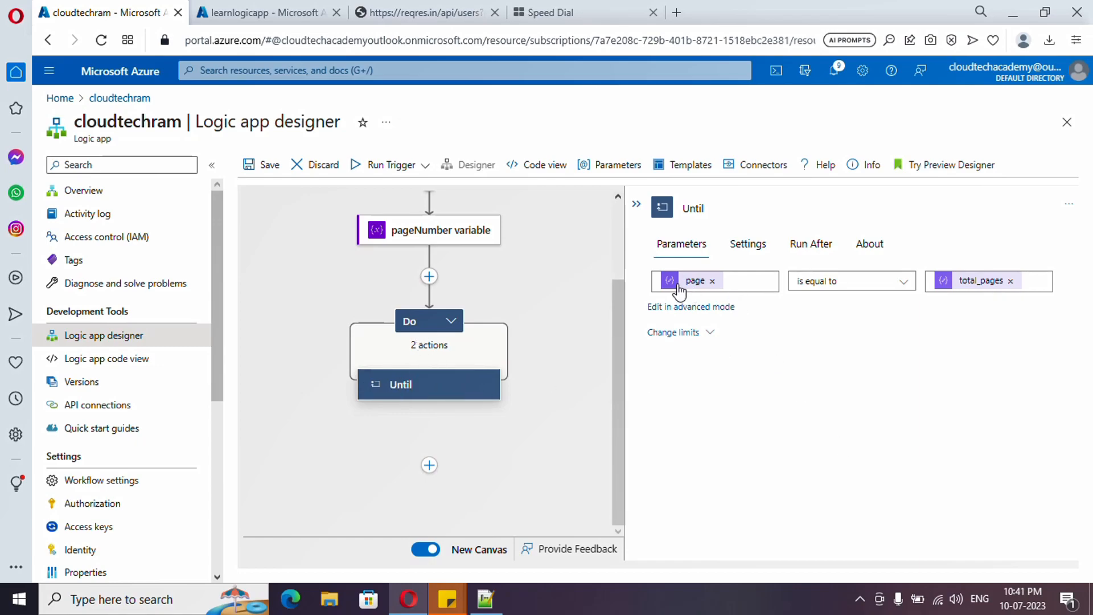
# Step: Expand the loop's Do section and open the HTTP action's URI for editing
pyautogui.click(451, 320)
pyautogui.scroll(-2, 483, 418)
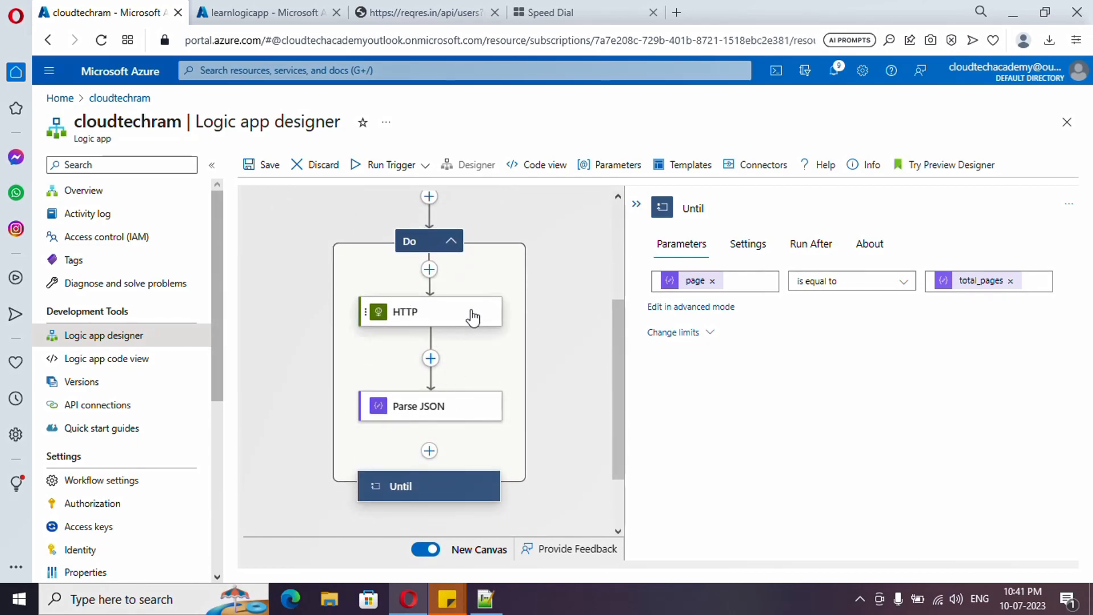
pyautogui.click(431, 322)
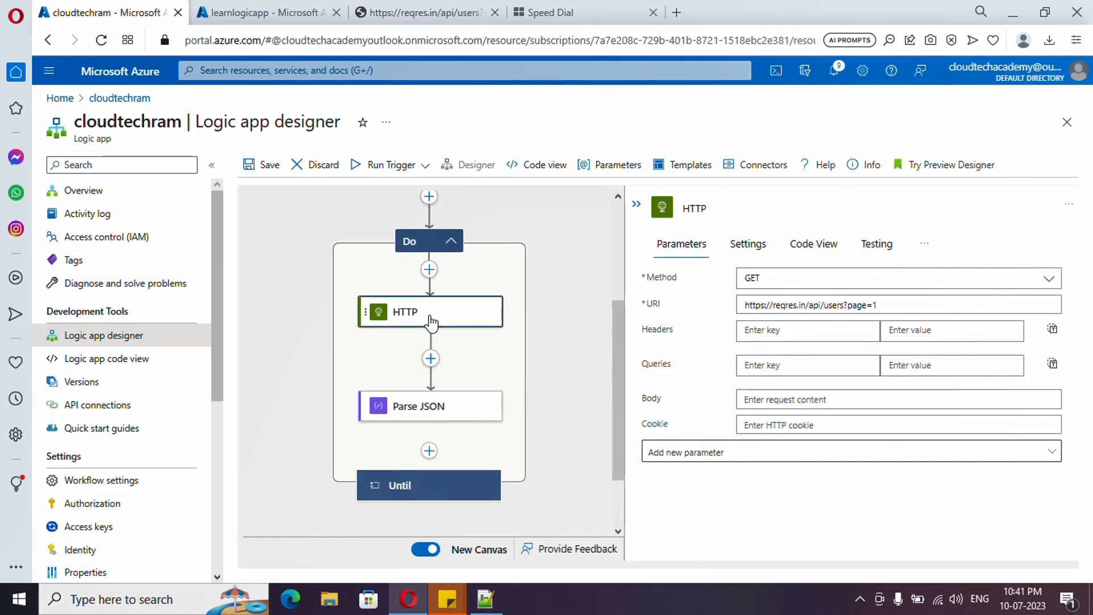
pyautogui.moveTo(895, 305); pyautogui.dragTo(741, 302)
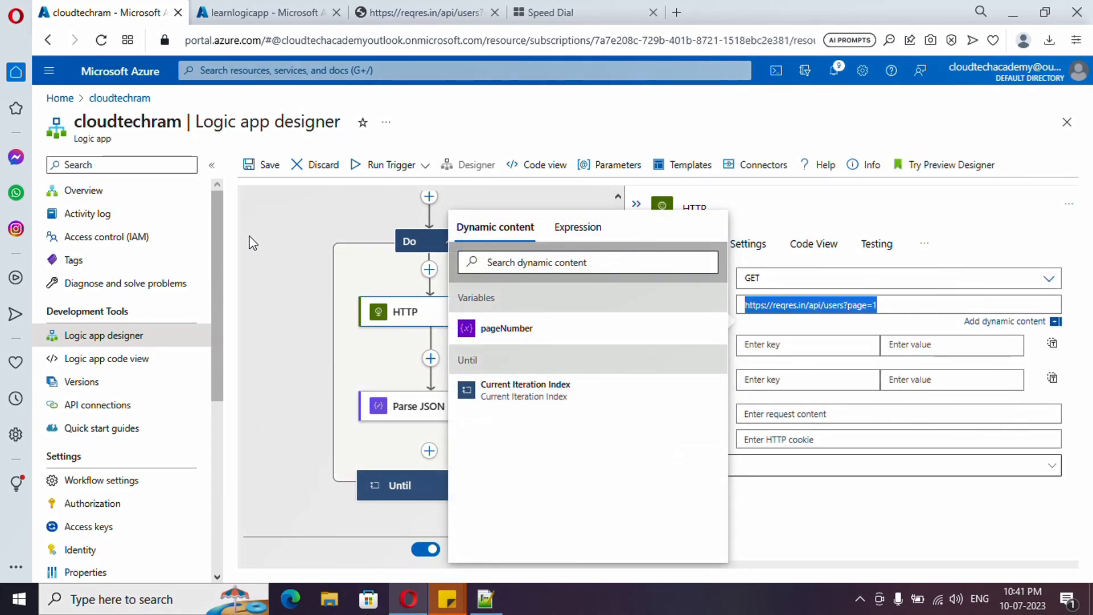
pyautogui.click(891, 306)
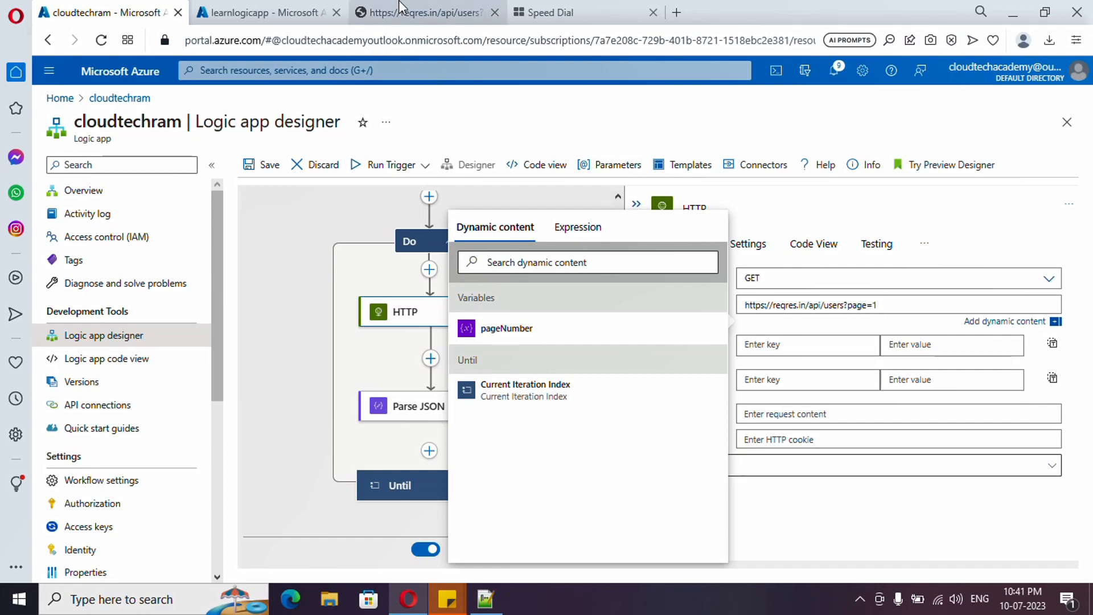
# Step: Load page 1 of the reqres.in users API in the browser and check the page field in the response
pyautogui.click(365, 12)
pyautogui.click(363, 47)
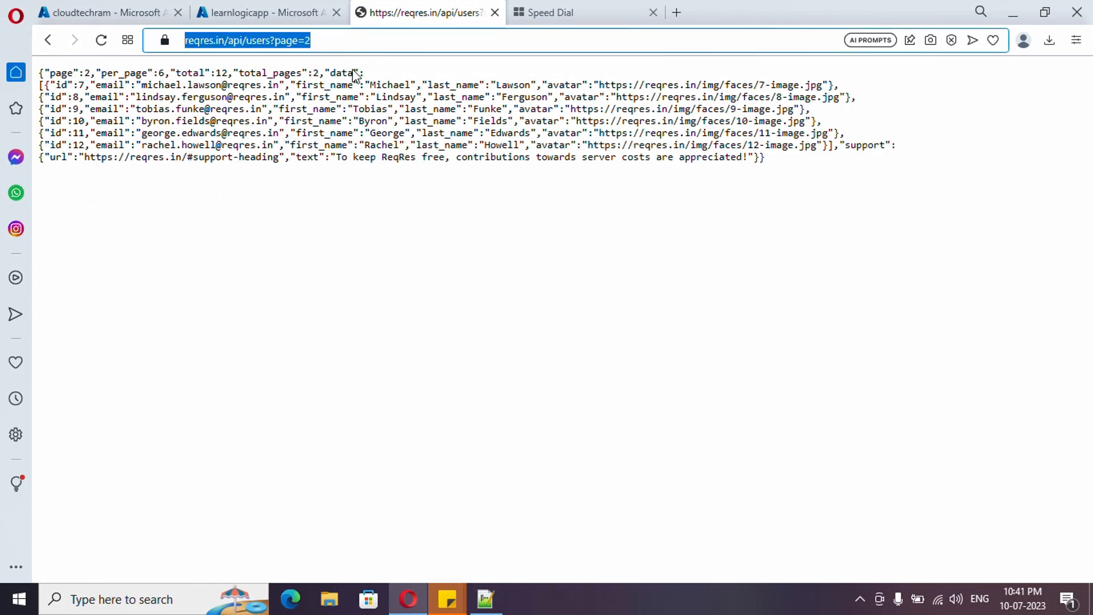
pyautogui.press('End')
pyautogui.press('BackSpace')
pyautogui.write('1')
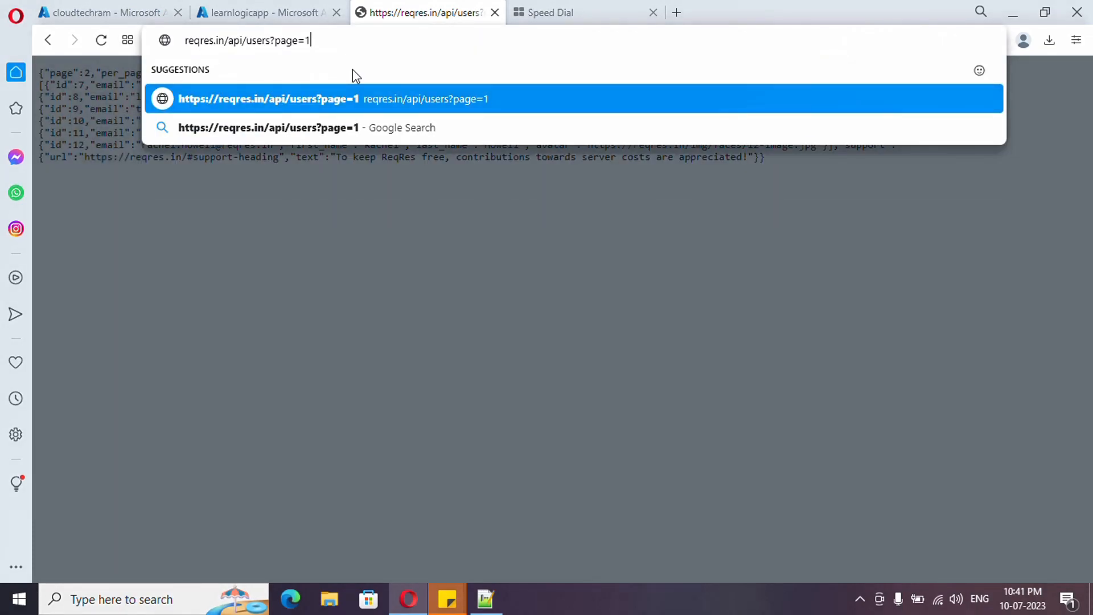
pyautogui.press('Return')
pyautogui.doubleClick(63, 72)
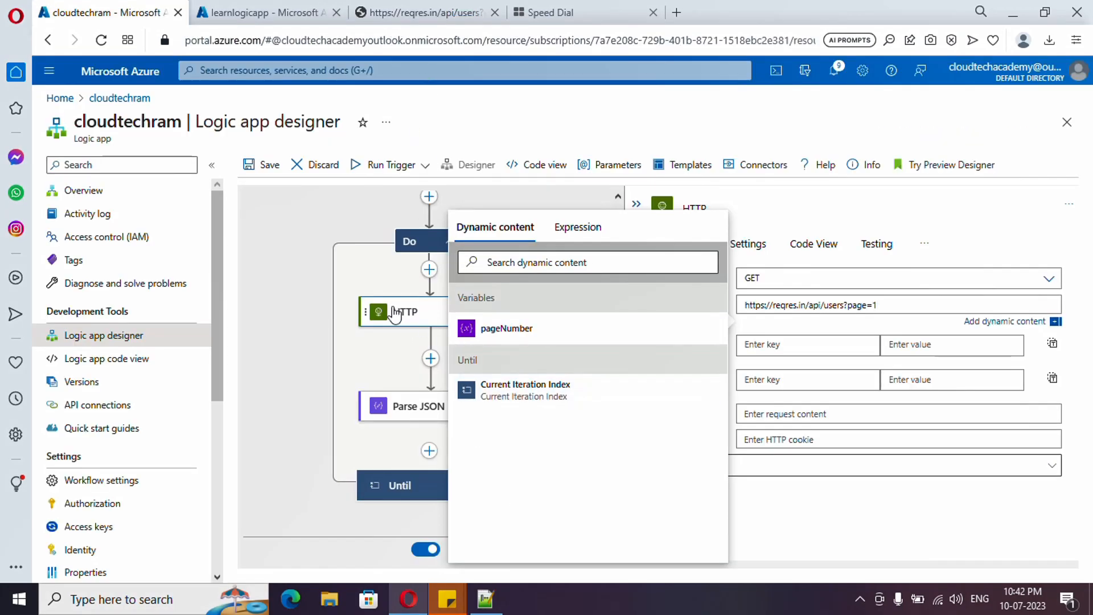
# Step: Back in the logic app designer, replace the fixed page number in the HTTP action's URI with the pageNumber variable
pyautogui.click(393, 317)
pyautogui.click(891, 306)
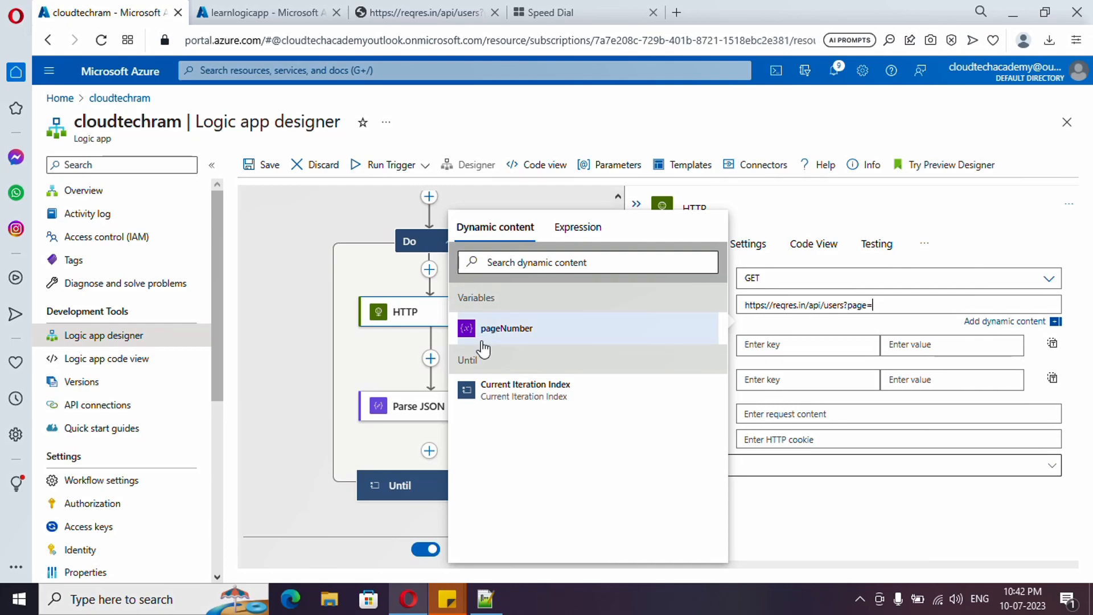
pyautogui.click(529, 342)
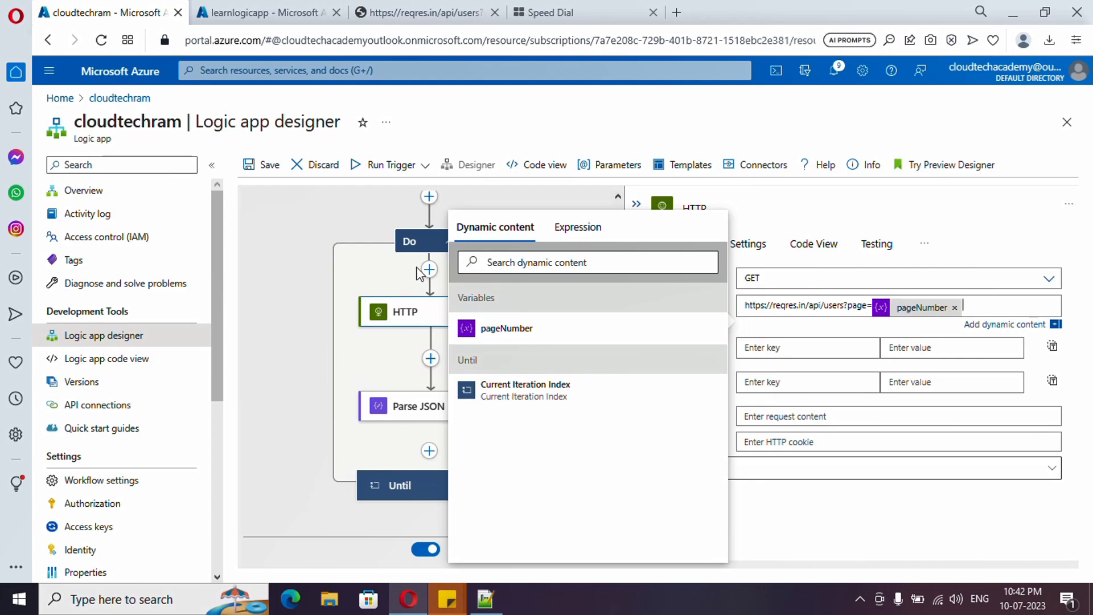
# Step: Add an Increment variable action after Parse JSON inside the Until loop
pyautogui.click(428, 453)
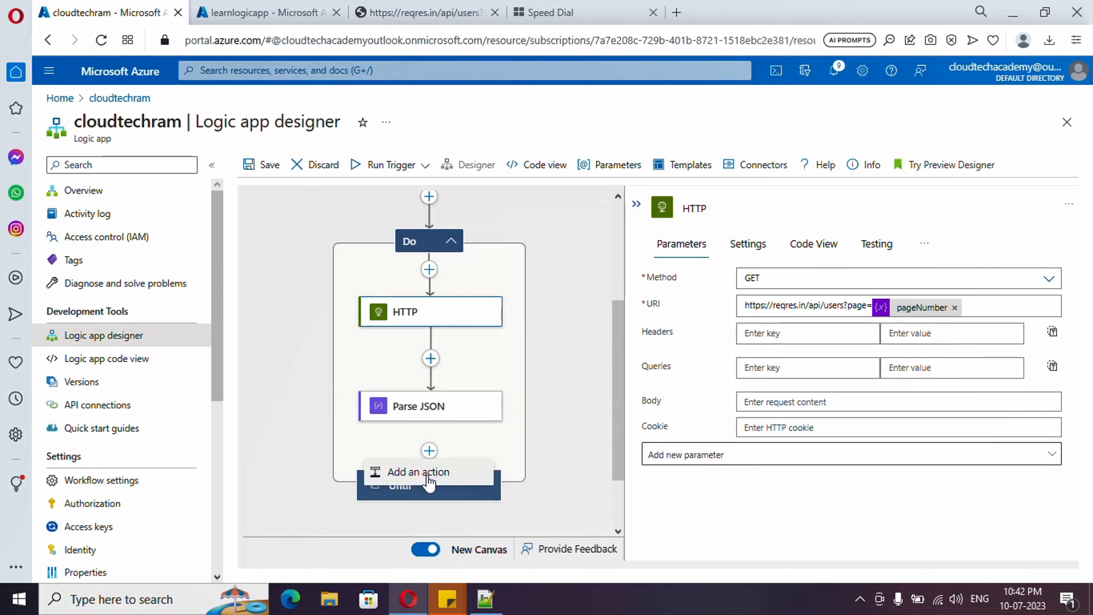
pyautogui.click(428, 483)
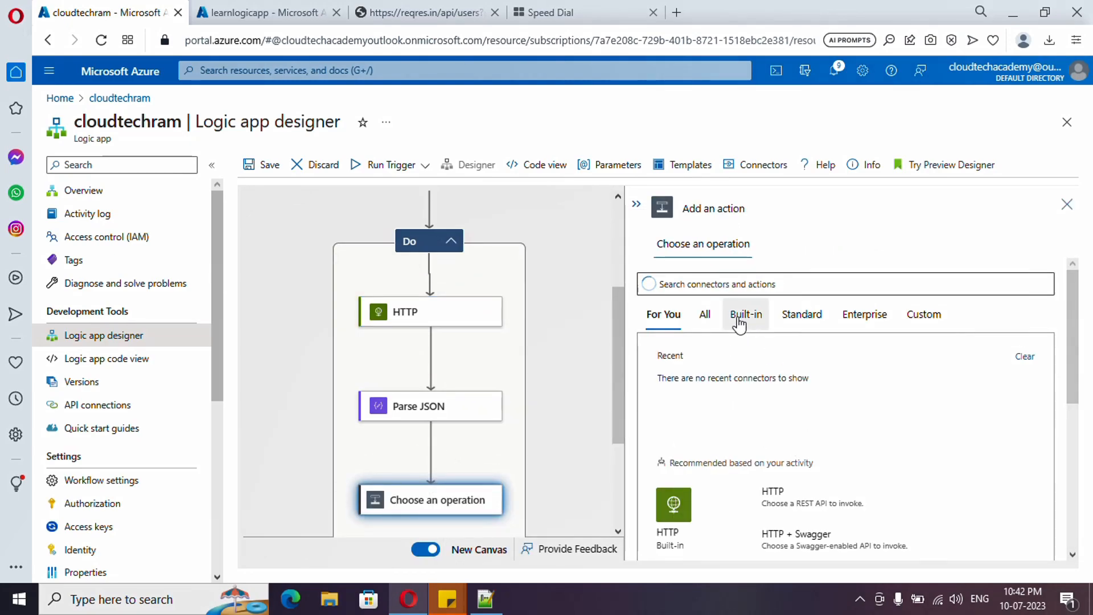
pyautogui.scroll(-5, 740, 472)
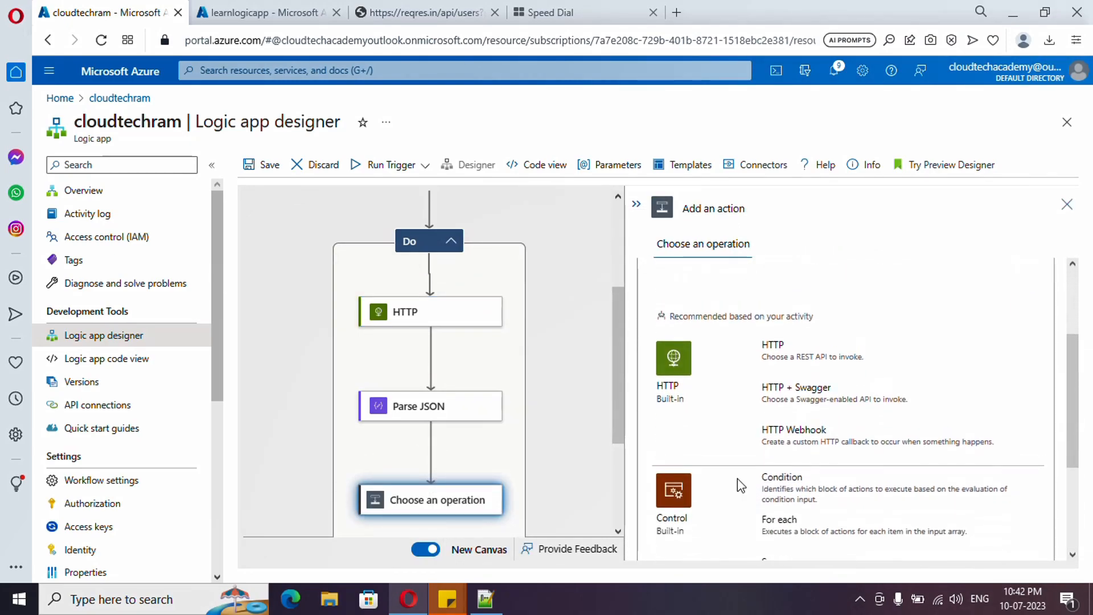
pyautogui.scroll(-2, 740, 478)
pyautogui.click(674, 447)
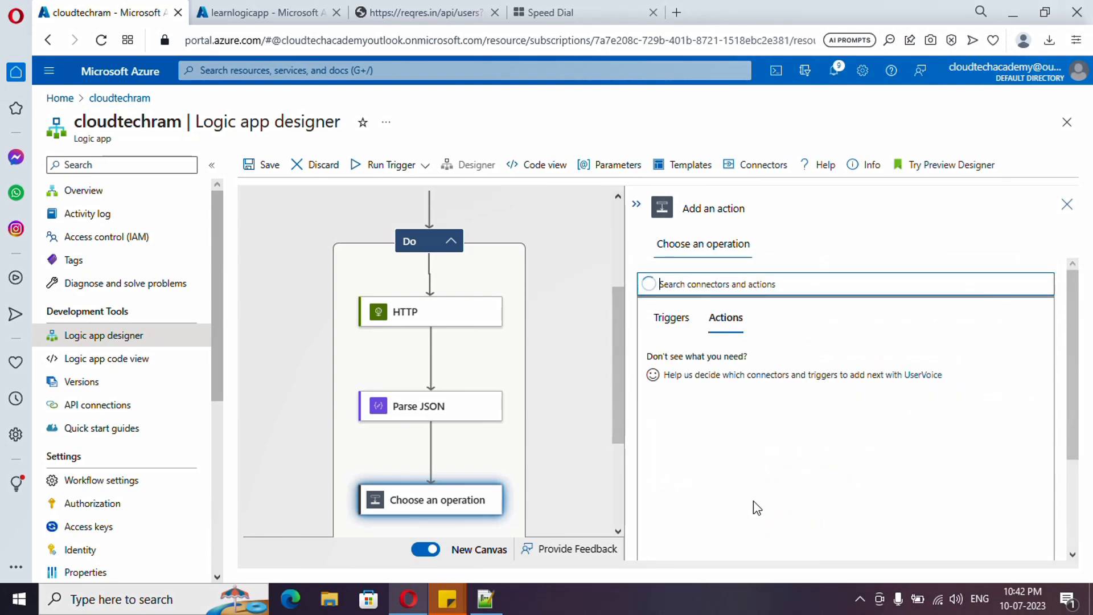
pyautogui.scroll(-2, 766, 449)
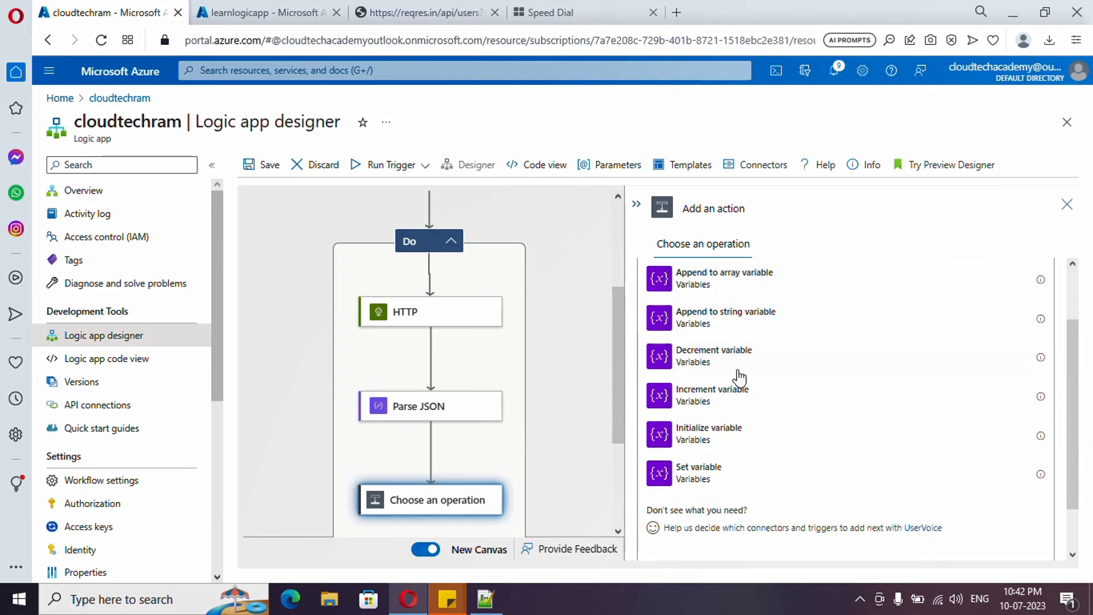
pyautogui.click(747, 401)
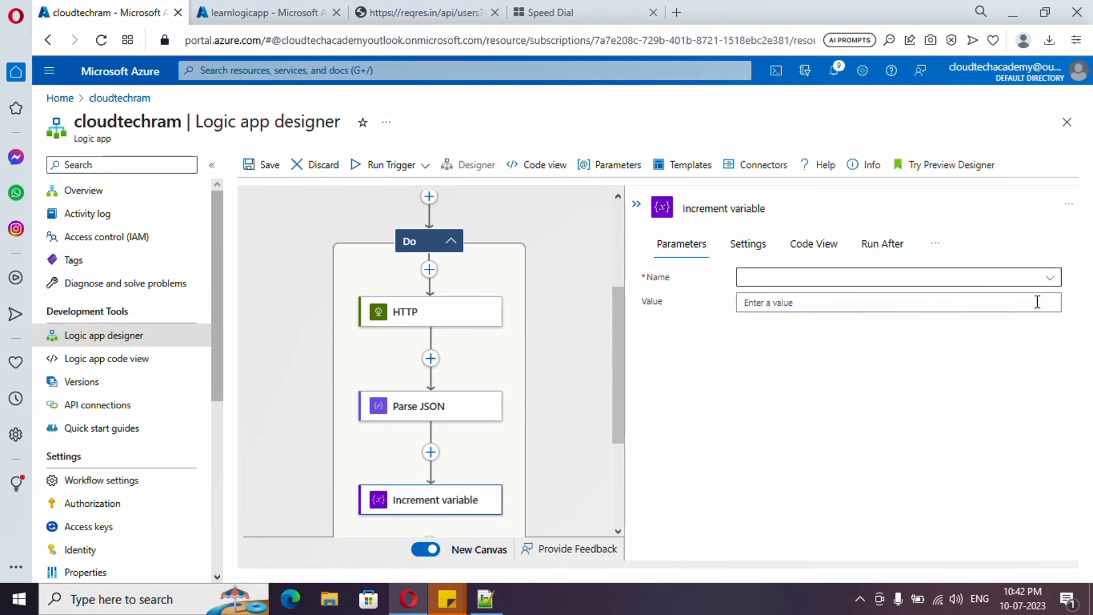
# Step: Configure the Increment variable action to increase pageNumber by 1
pyautogui.click(1055, 279)
pyautogui.click(804, 335)
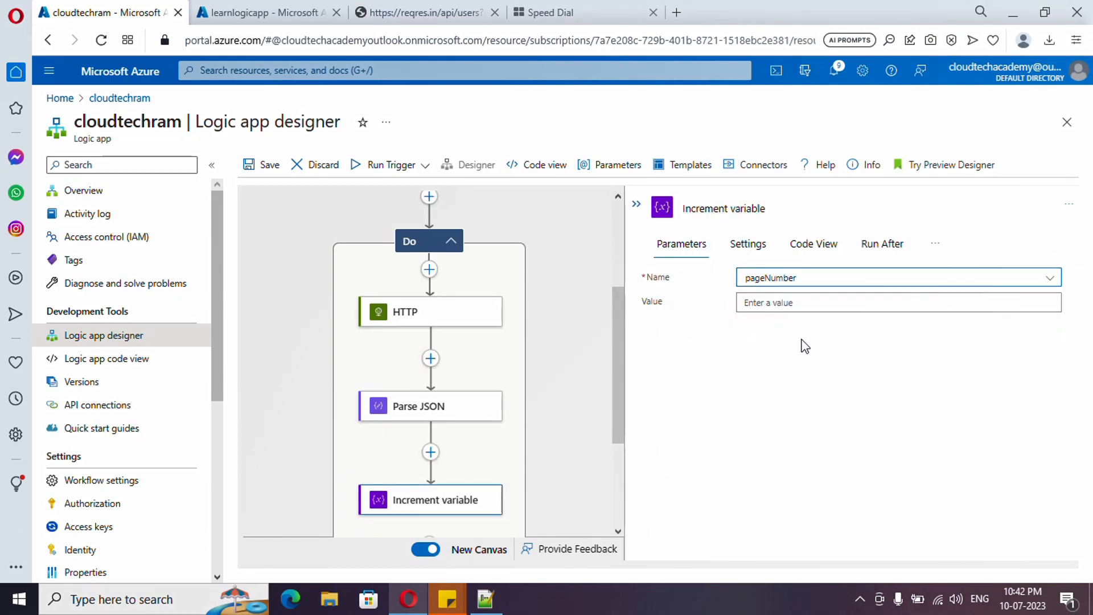
pyautogui.click(791, 303)
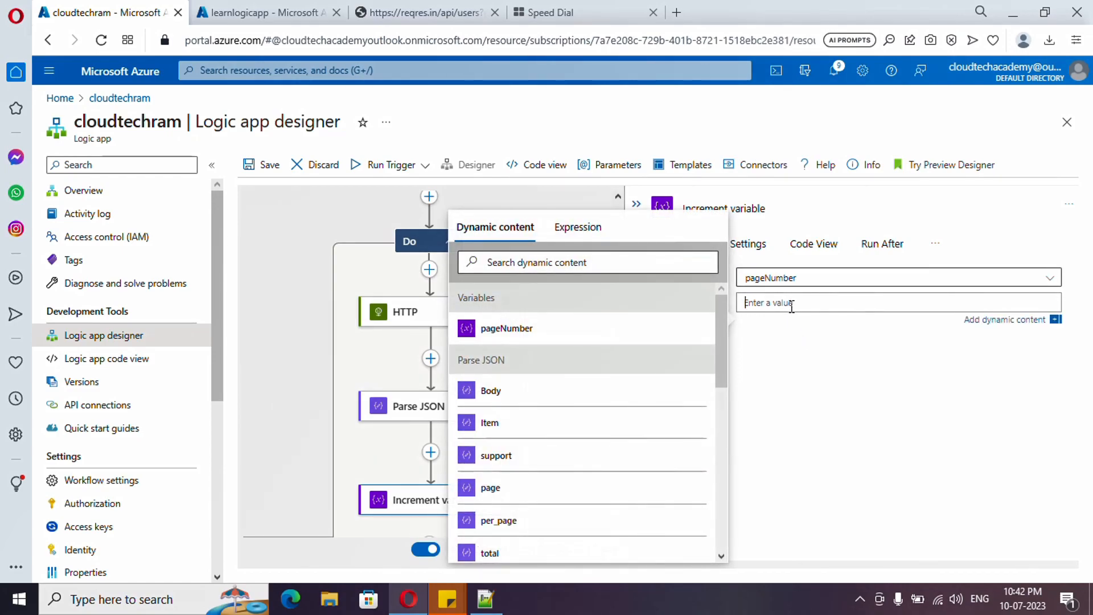
pyautogui.write('1')
pyautogui.click(822, 476)
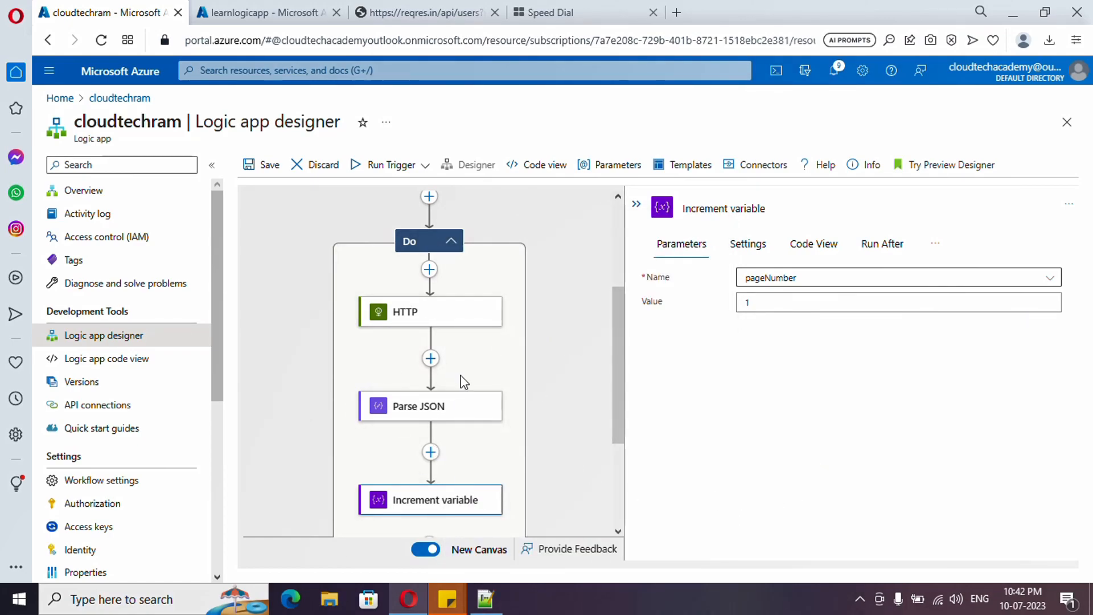
# Step: Review the settings of the pageNumber variable, HTTP, Parse JSON and Increment variable actions and the Until condition
pyautogui.scroll(2, 433, 322)
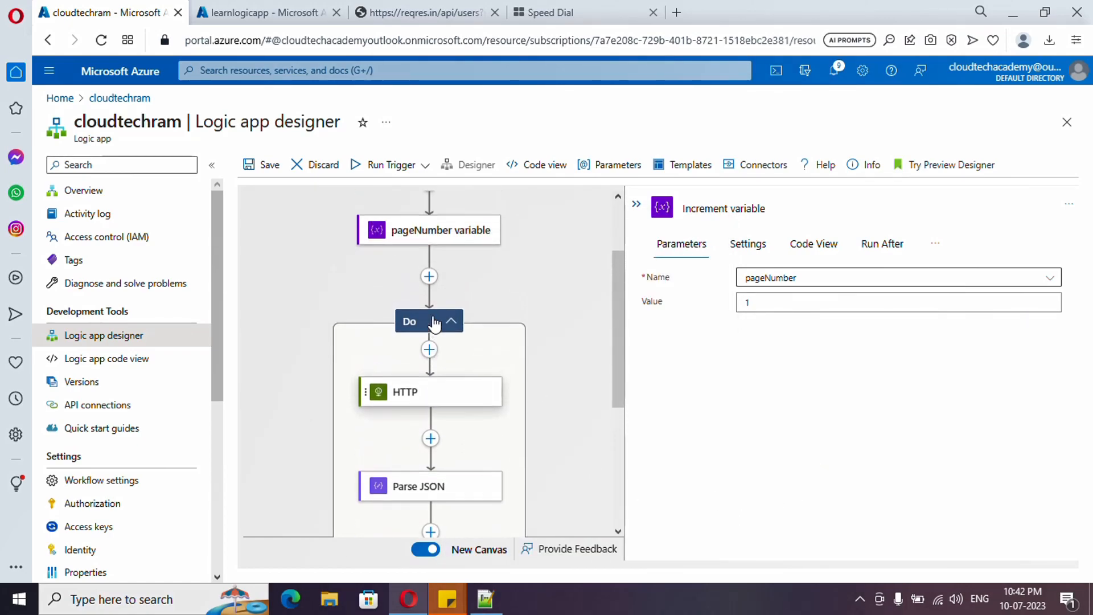
pyautogui.scroll(2, 434, 323)
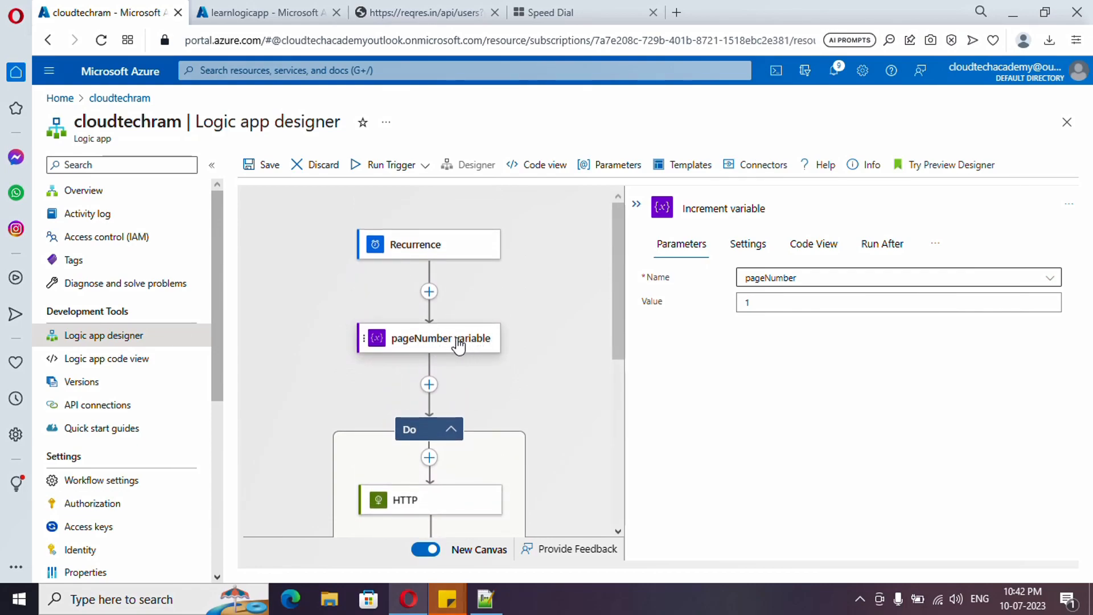
pyautogui.click(457, 340)
pyautogui.scroll(-3, 384, 370)
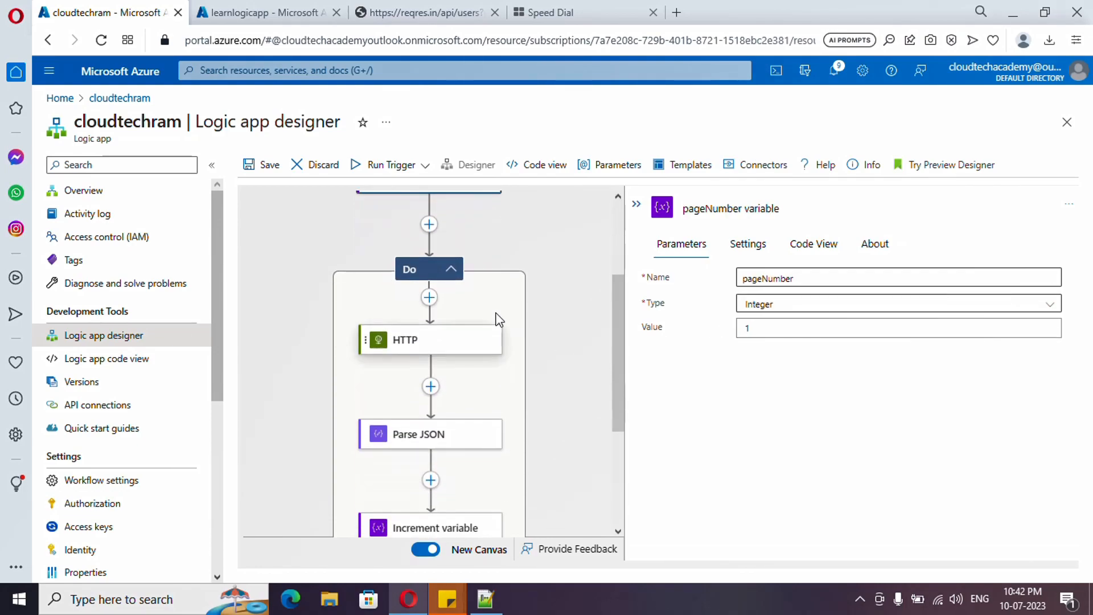
pyautogui.click(413, 348)
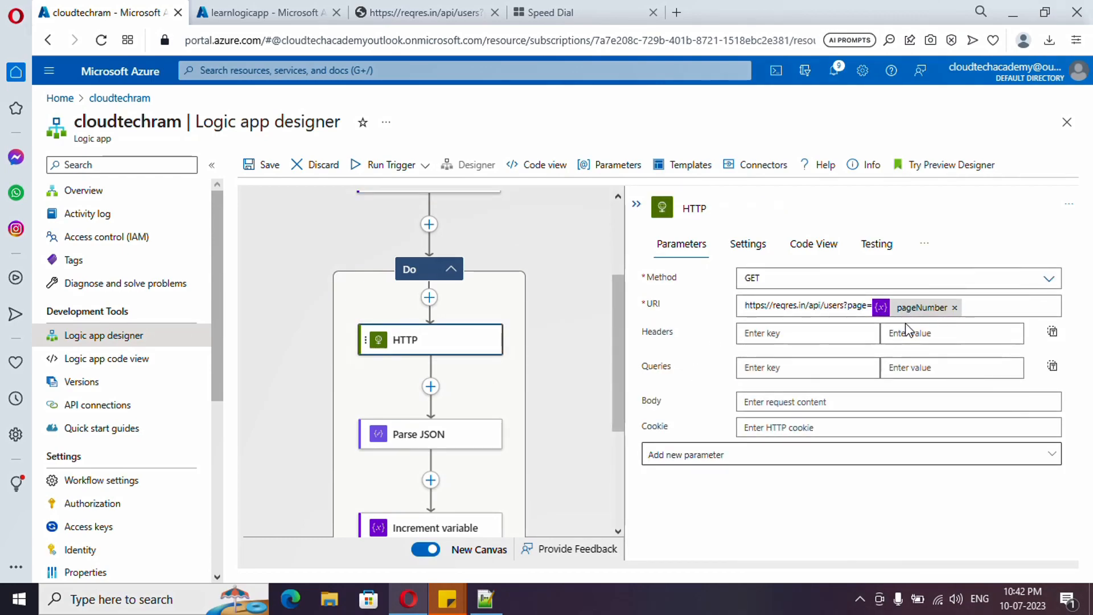
pyautogui.click(443, 441)
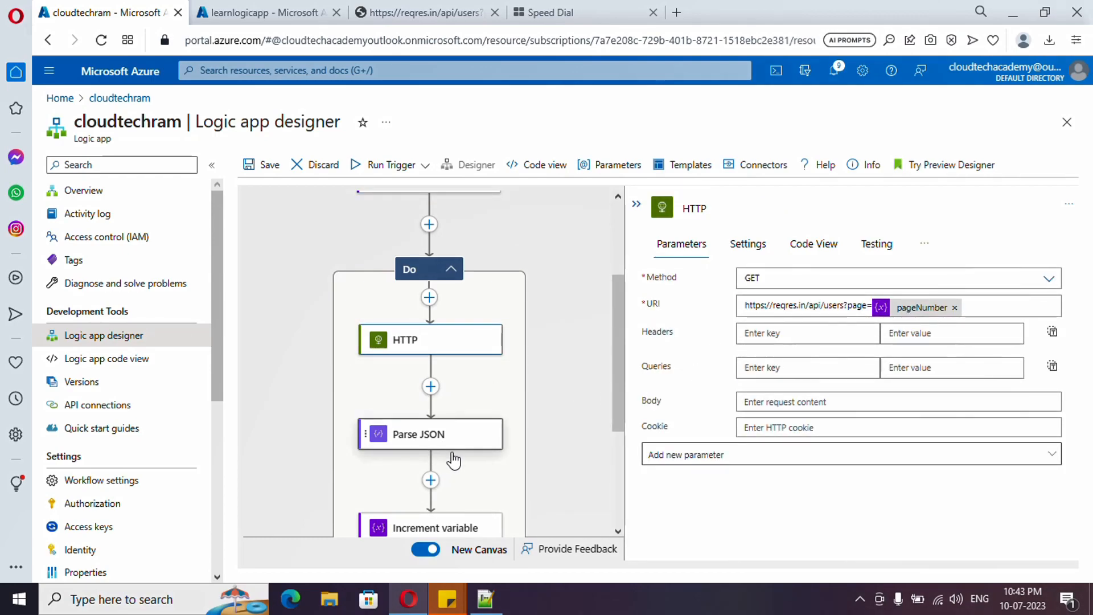
pyautogui.scroll(-3, 447, 420)
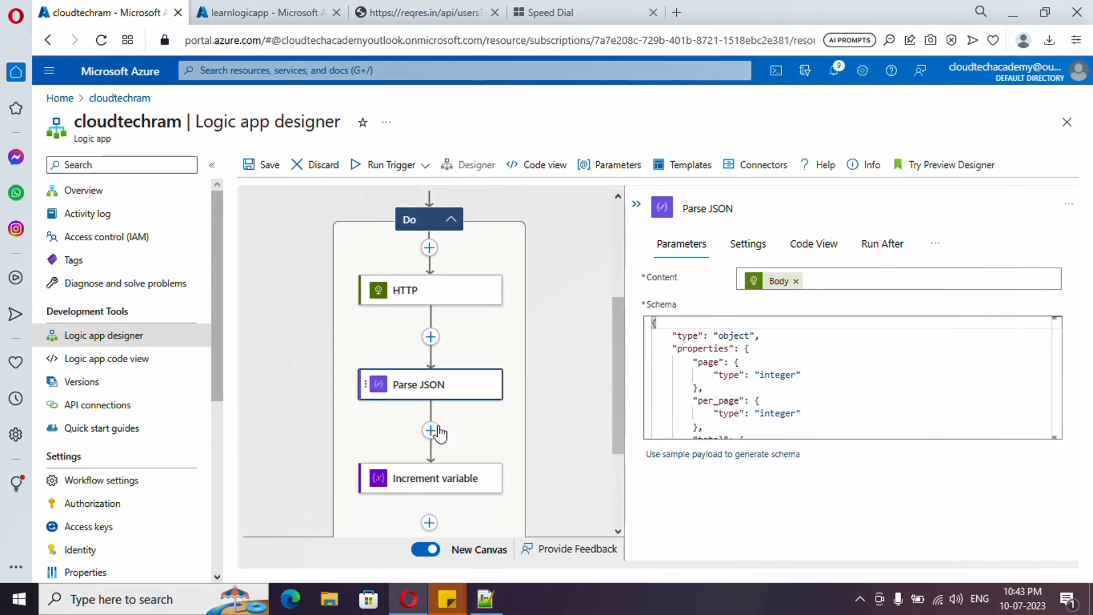
pyautogui.click(421, 458)
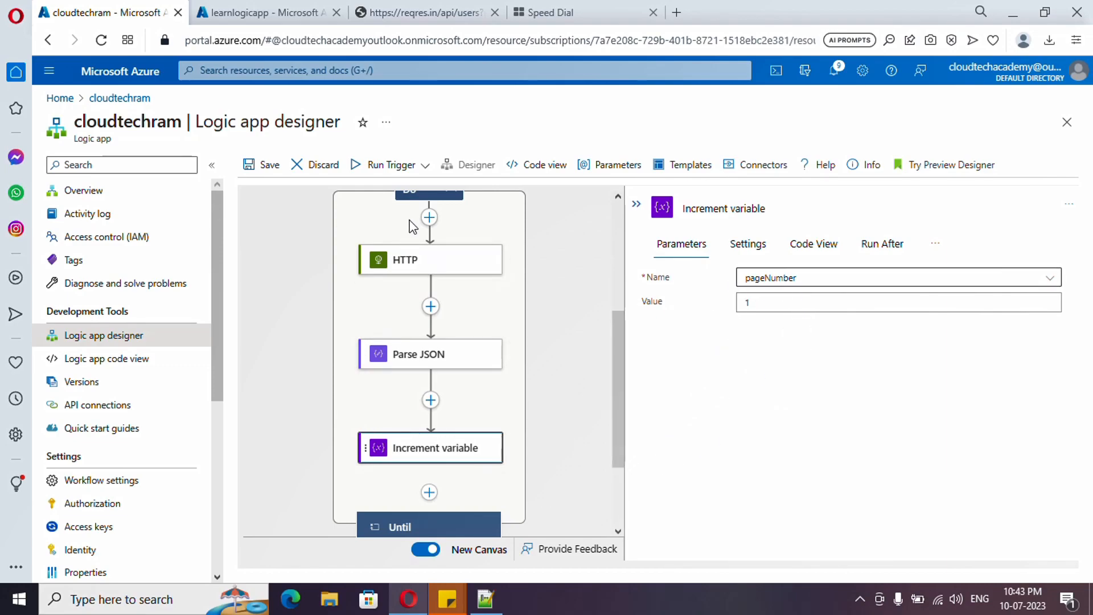
pyautogui.scroll(-2, 481, 319)
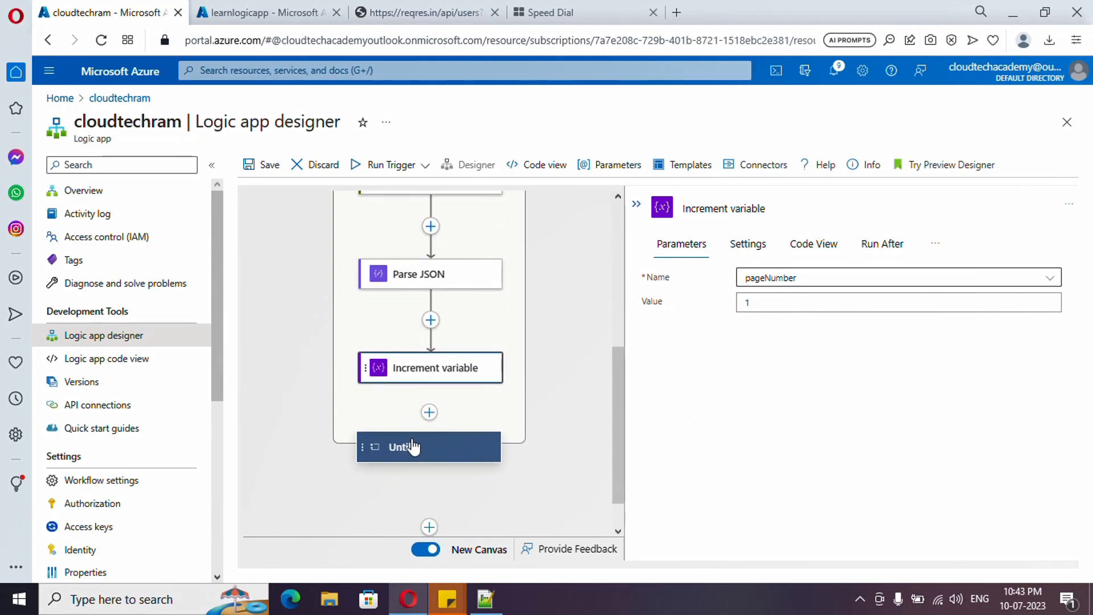
pyautogui.scroll(3, 422, 410)
pyautogui.click(421, 275)
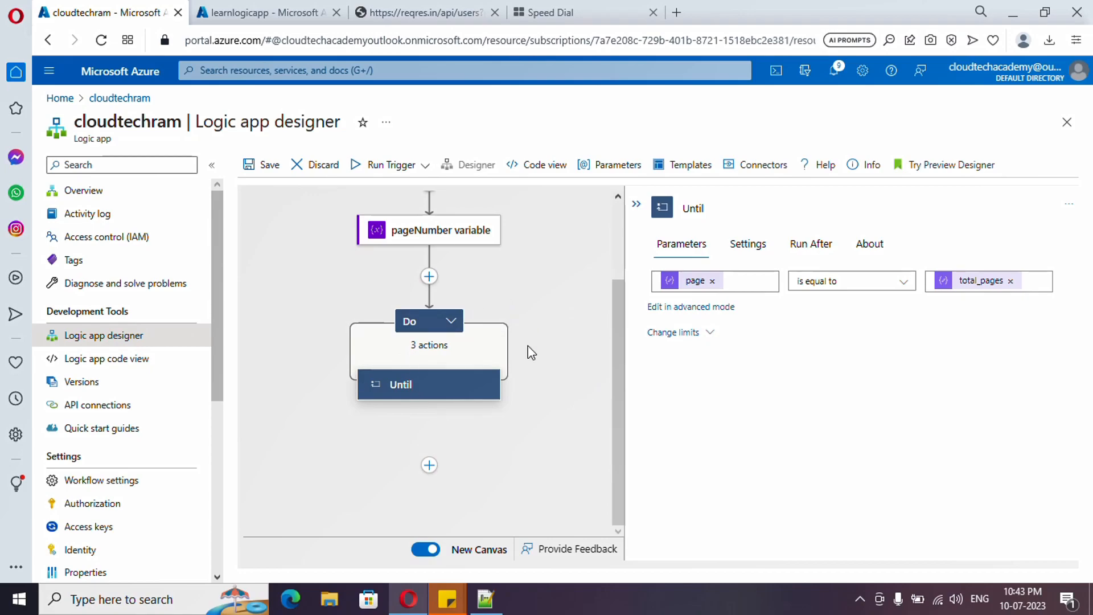
pyautogui.click(428, 336)
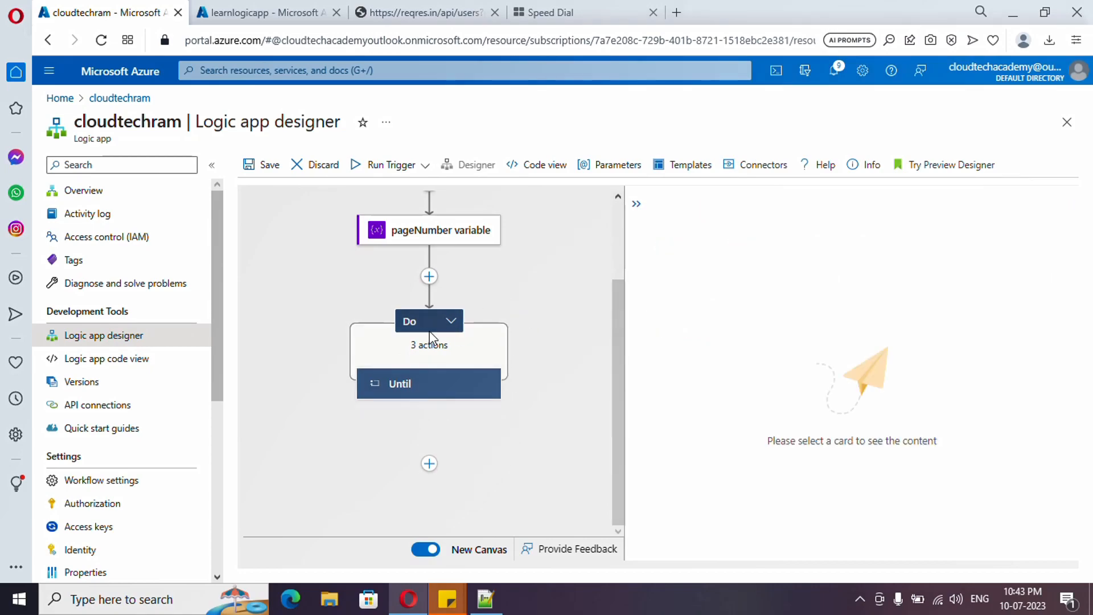
pyautogui.click(453, 323)
pyautogui.click(544, 399)
# Step: Save the logic app and run its trigger
pyautogui.scroll(-2, 545, 435)
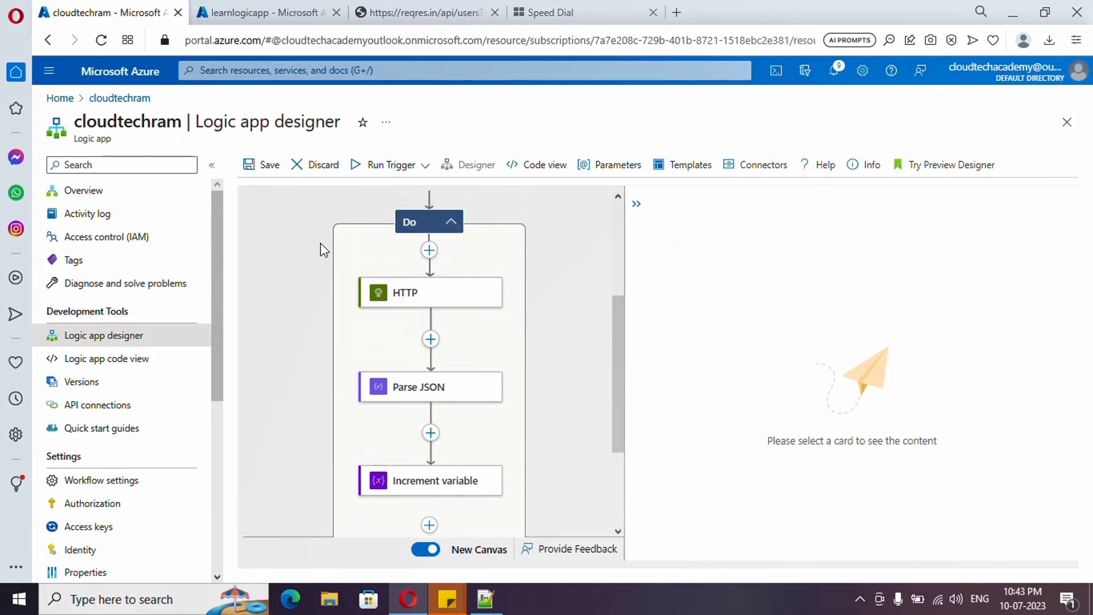
pyautogui.click(252, 166)
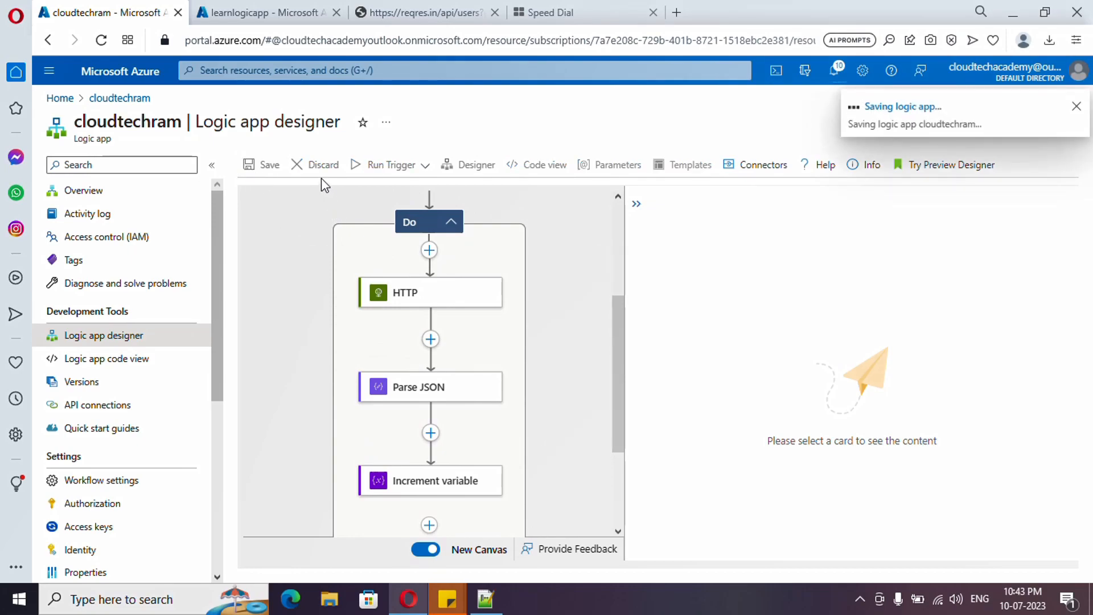
pyautogui.click(364, 167)
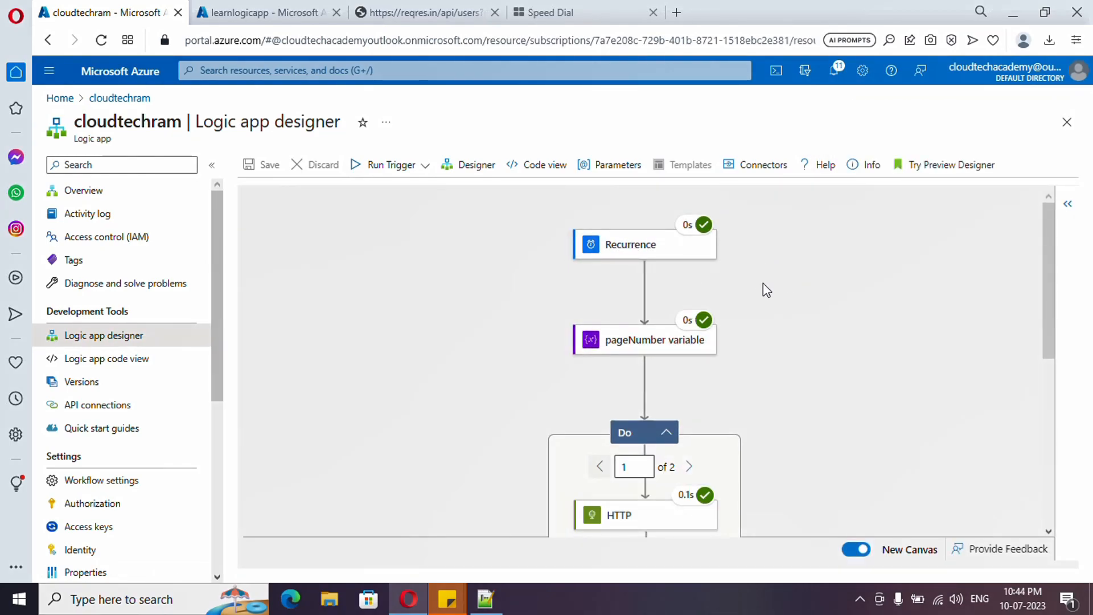
# Step: Inspect the first loop iteration's HTTP request URI and the Increment variable action's inputs and outputs in the run results
pyautogui.scroll(-5, 763, 283)
pyautogui.scroll(3, 772, 326)
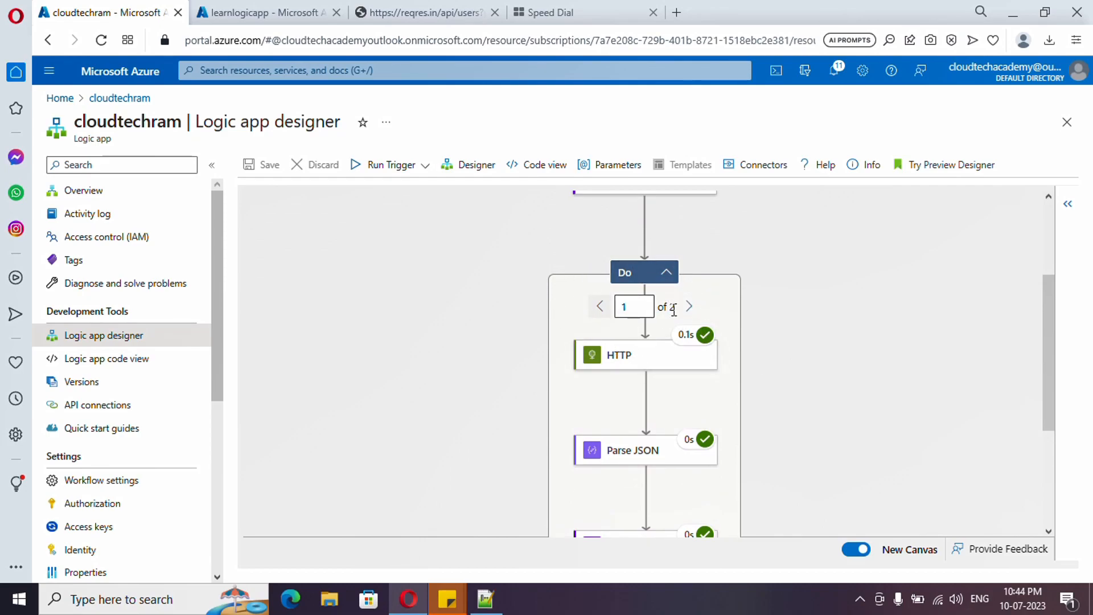
pyautogui.click(618, 364)
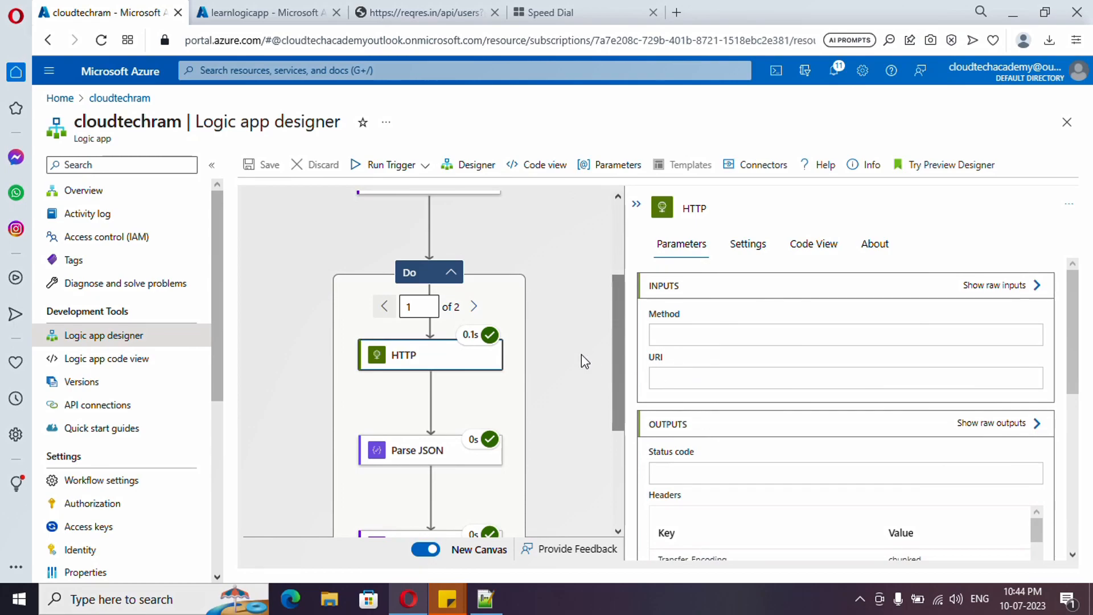
pyautogui.moveTo(853, 380); pyautogui.dragTo(752, 375)
pyautogui.scroll(-2, 454, 393)
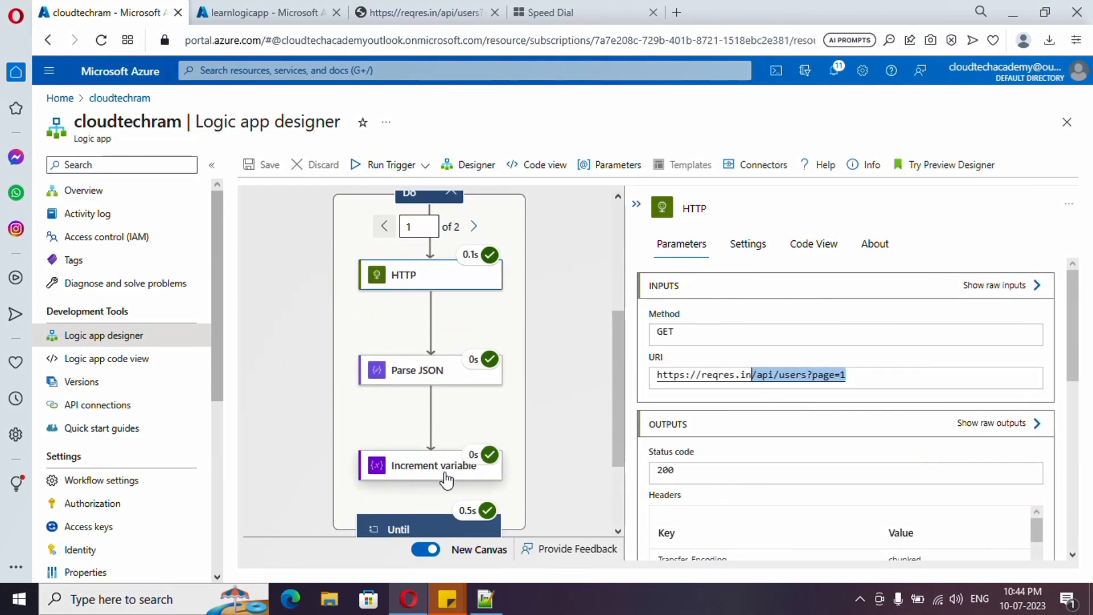
pyautogui.click(444, 472)
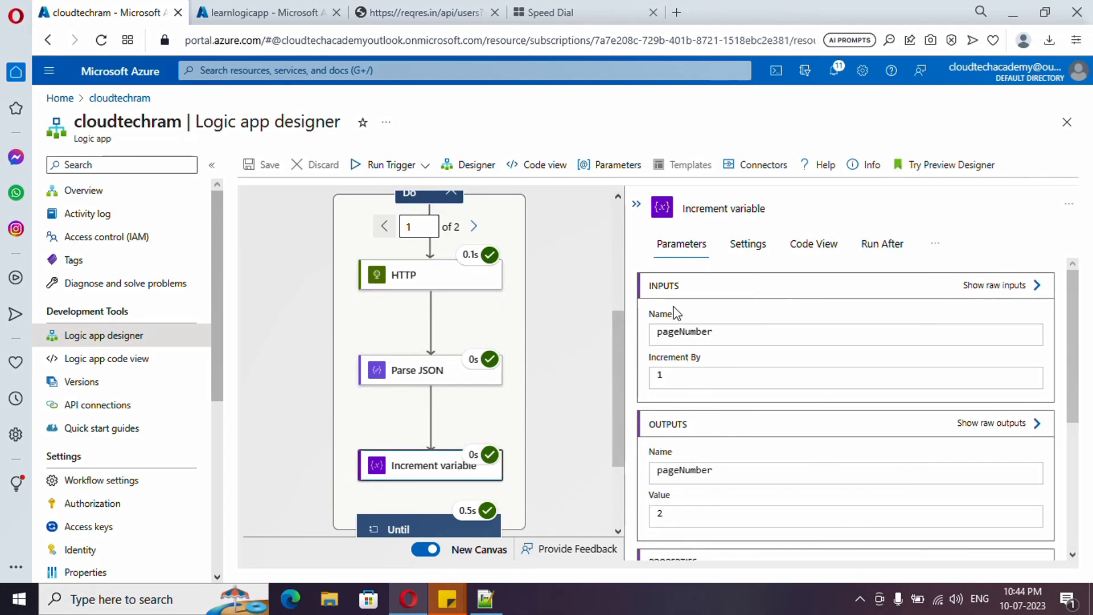
# Step: Switch the run results to the second iteration of the Until loop and inspect its HTTP request URI
pyautogui.doubleClick(681, 379)
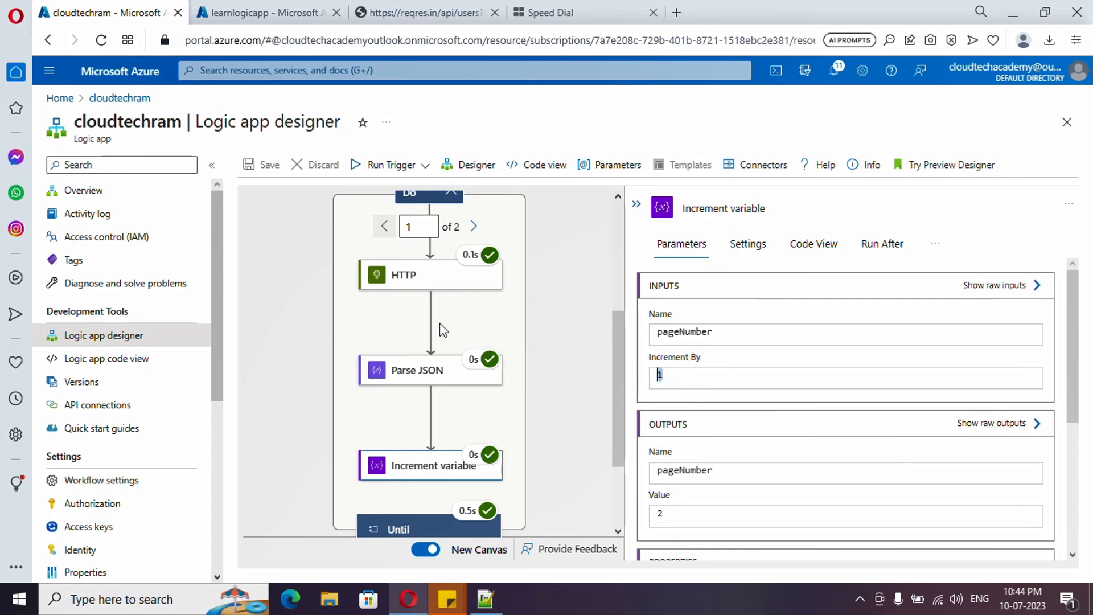
pyautogui.scroll(1, 442, 322)
pyautogui.click(474, 306)
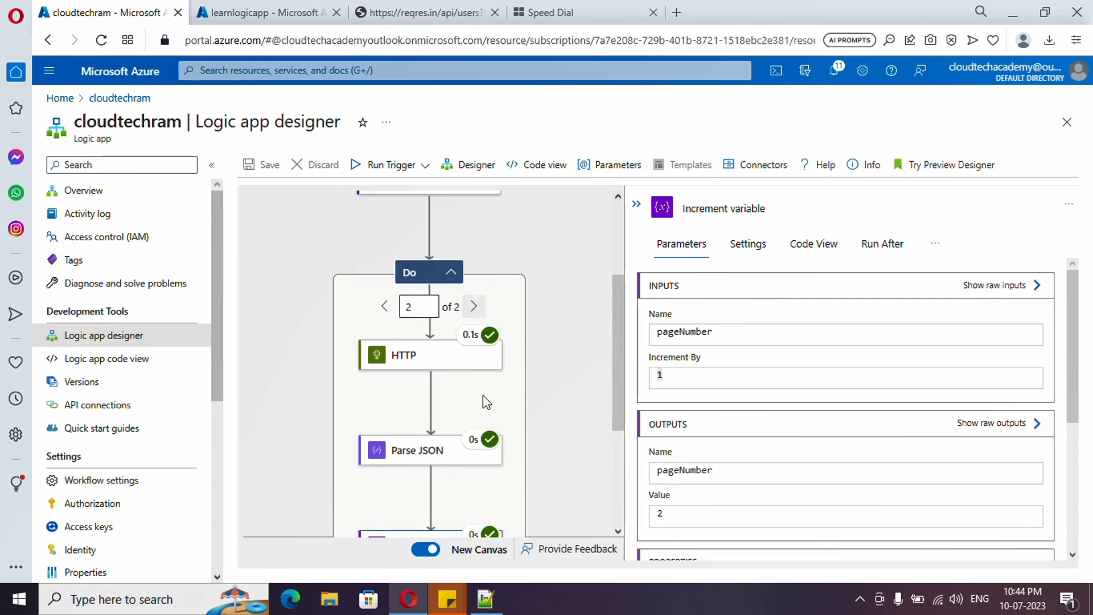
pyautogui.click(416, 358)
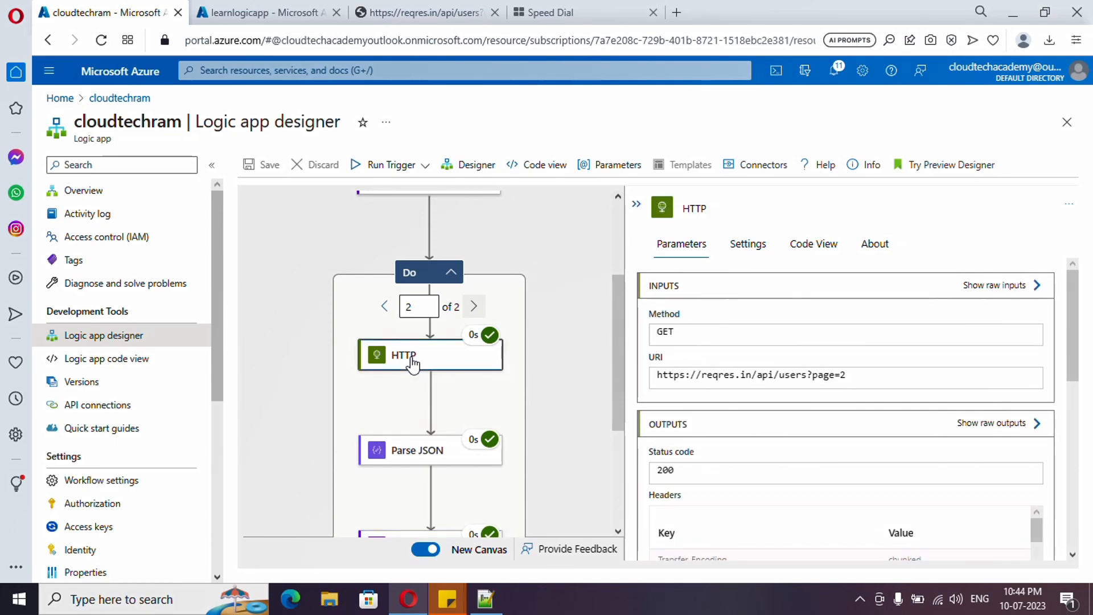
pyautogui.doubleClick(843, 374)
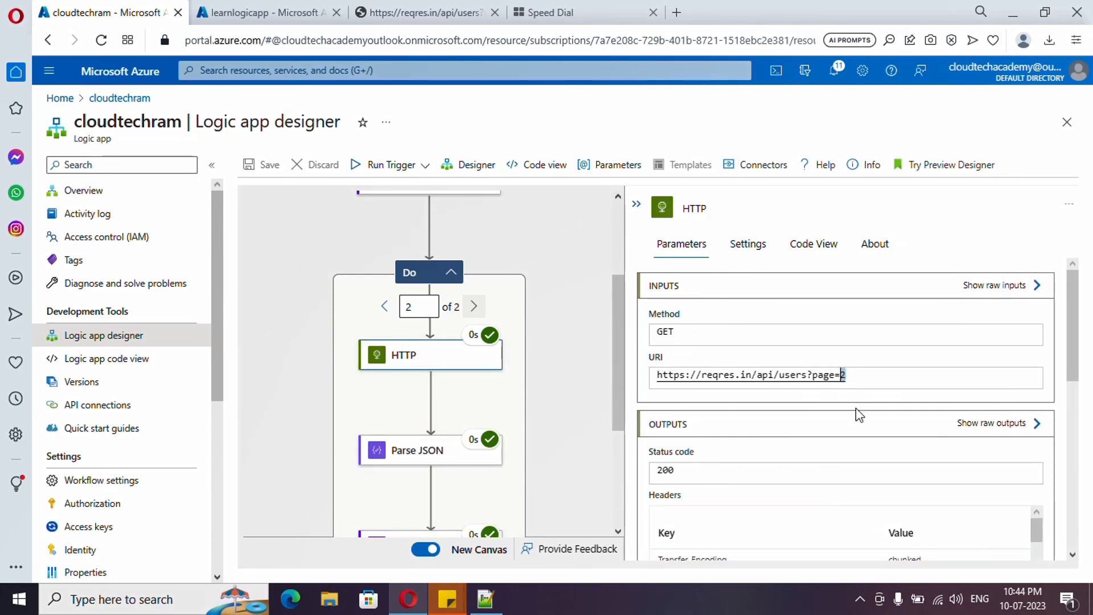
# Step: Inspect the second iteration's Increment variable action, checking the increment amount and the output value of pageNumber
pyautogui.scroll(-1, 460, 410)
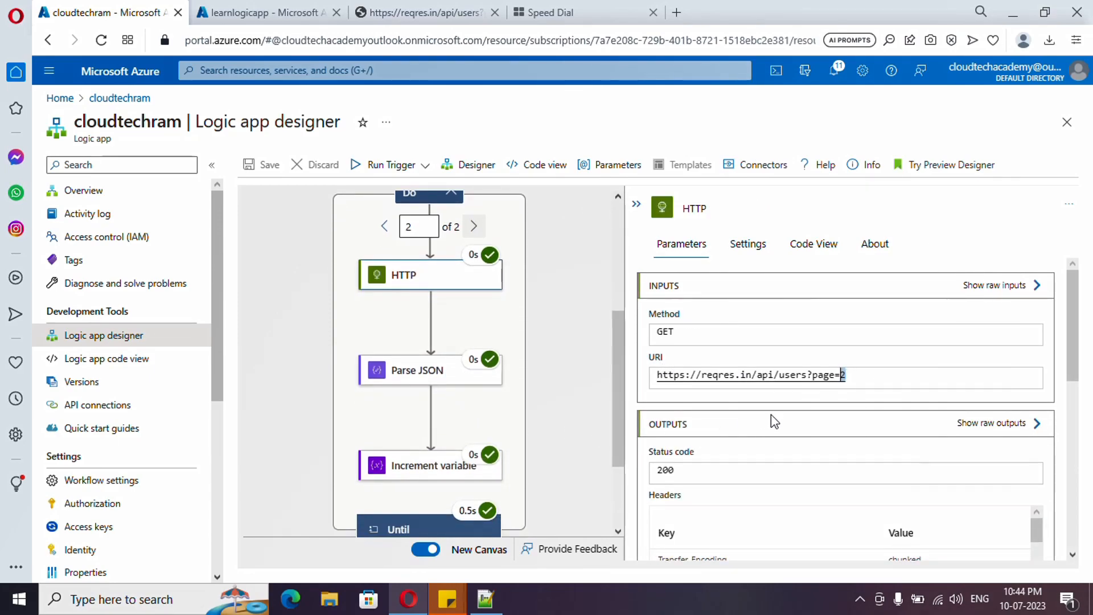
pyautogui.click(432, 466)
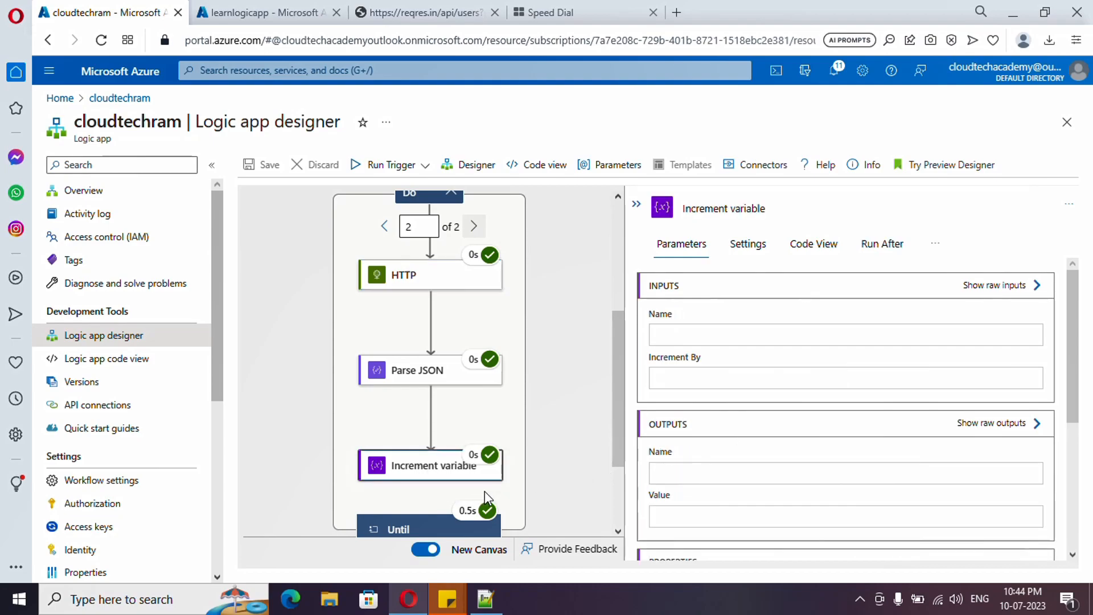
pyautogui.doubleClick(658, 373)
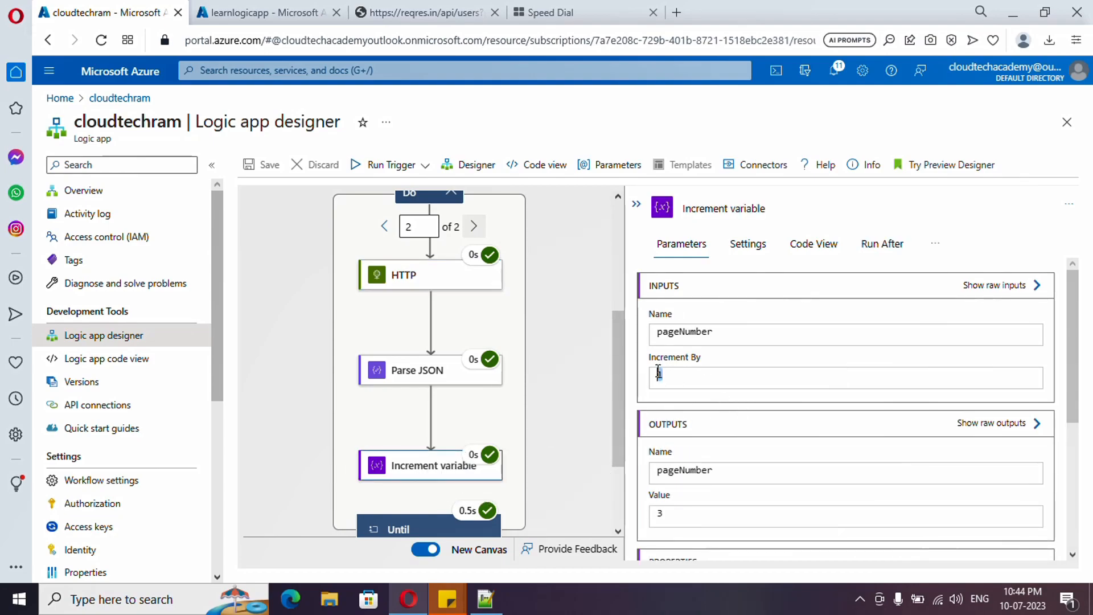
pyautogui.doubleClick(660, 514)
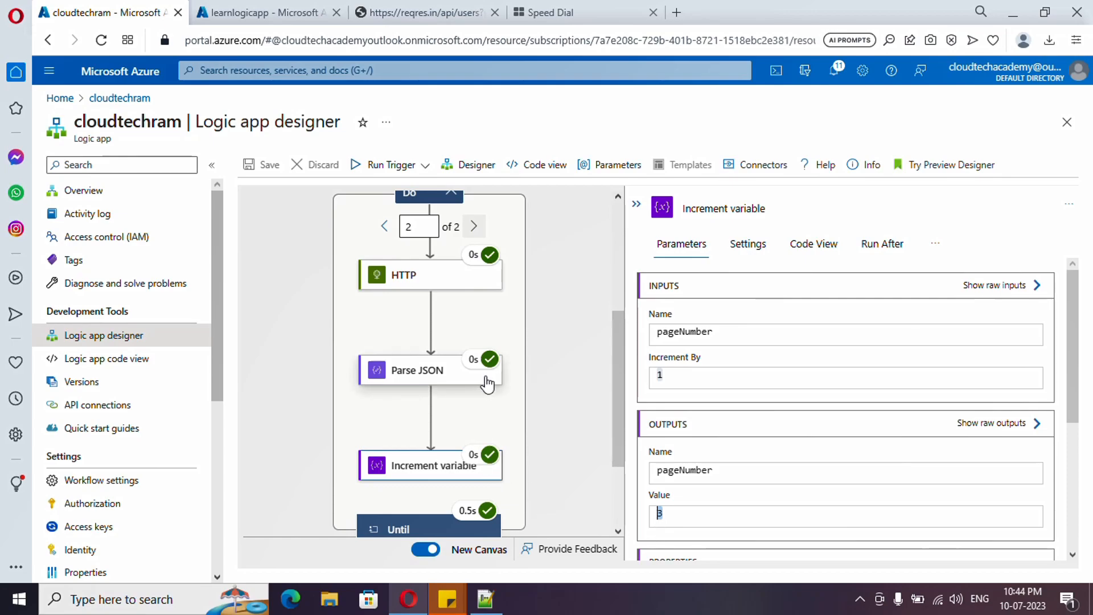
# Step: Check the Until loop's run properties and look over the run status of the workflow's actions
pyautogui.scroll(-2, 436, 352)
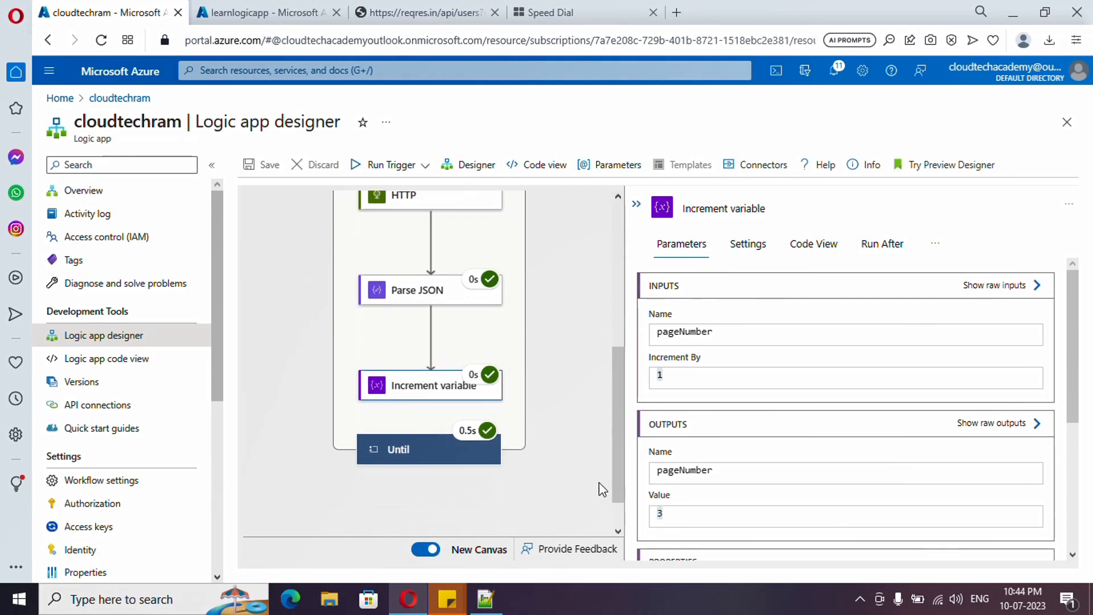
pyautogui.click(483, 465)
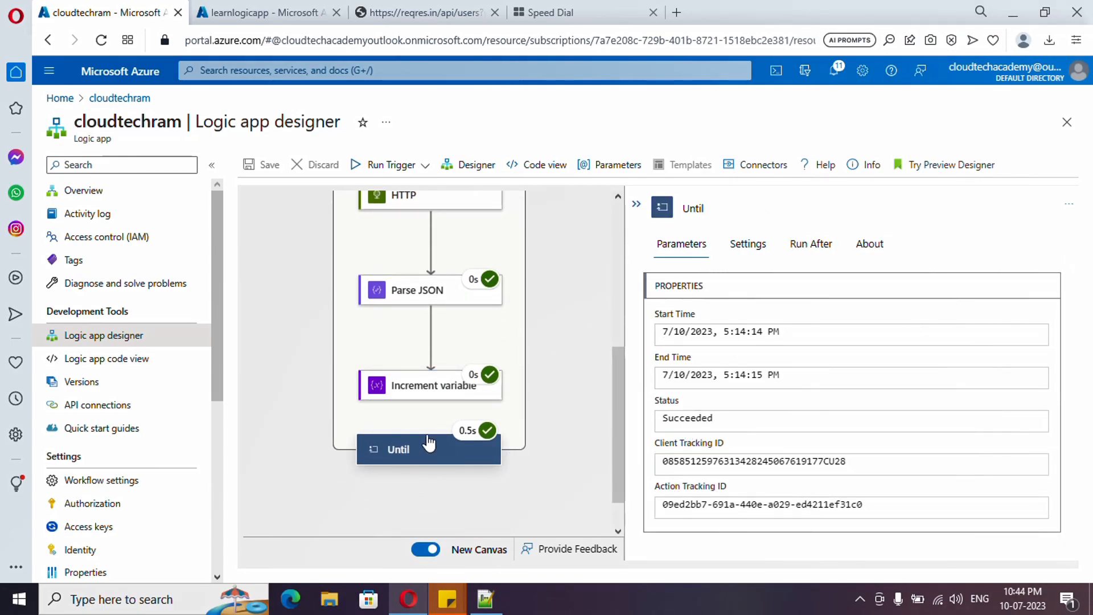
pyautogui.scroll(2, 426, 452)
pyautogui.scroll(3, 489, 424)
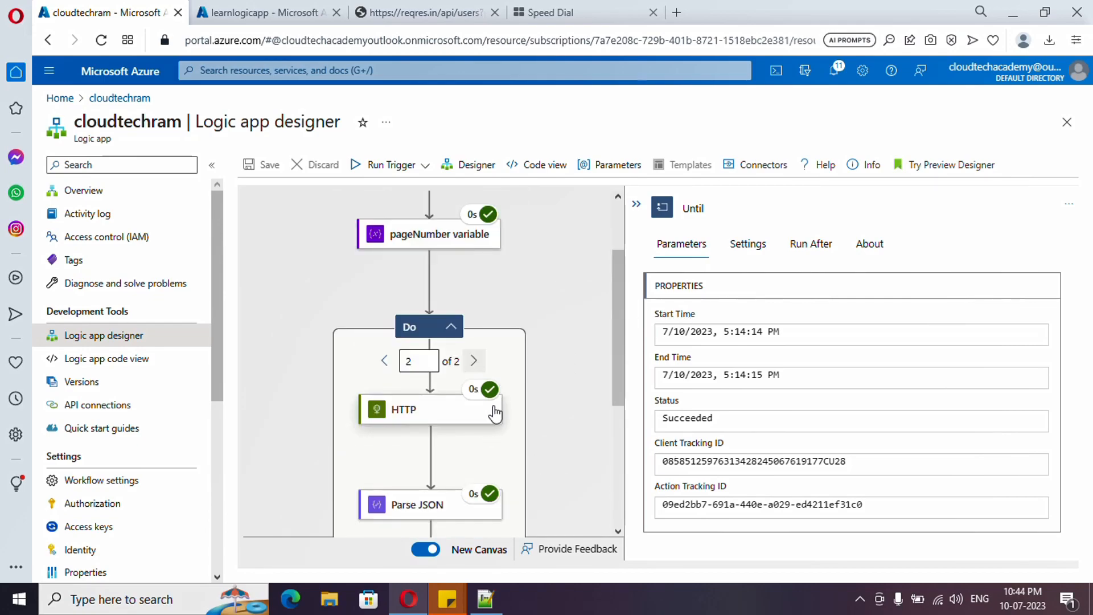
pyautogui.scroll(-3, 495, 418)
pyautogui.scroll(-3, 494, 405)
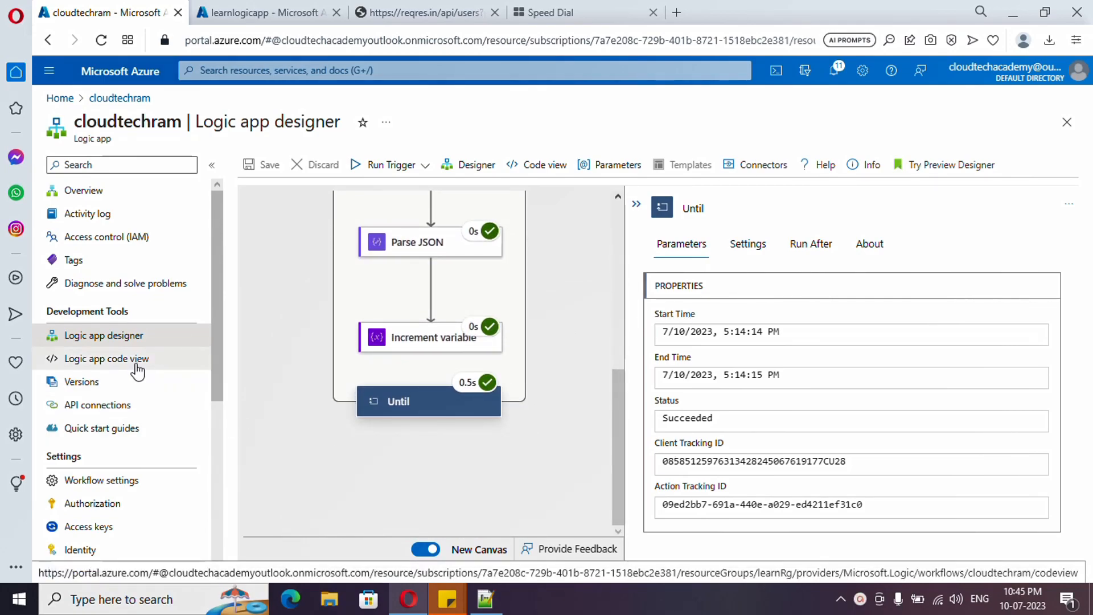
# Step: Open the logic app's code view and examine the JSON definitions of the HTTP, Increment_variable and Parse_JSON actions
pyautogui.click(160, 366)
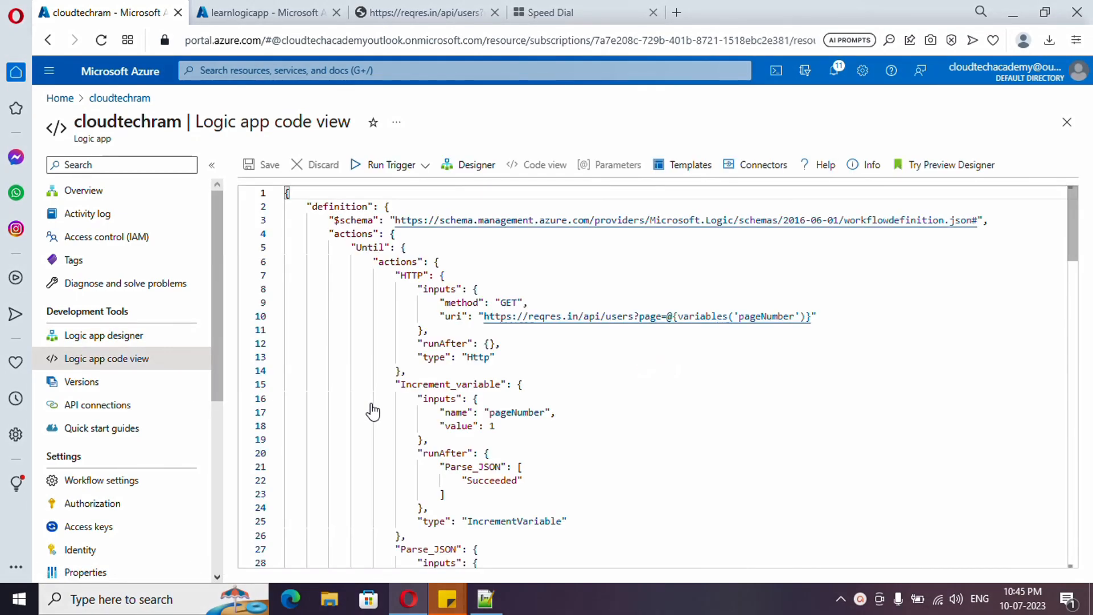
pyautogui.scroll(-1, 375, 333)
pyautogui.scroll(1, 367, 342)
pyautogui.scroll(-3, 436, 341)
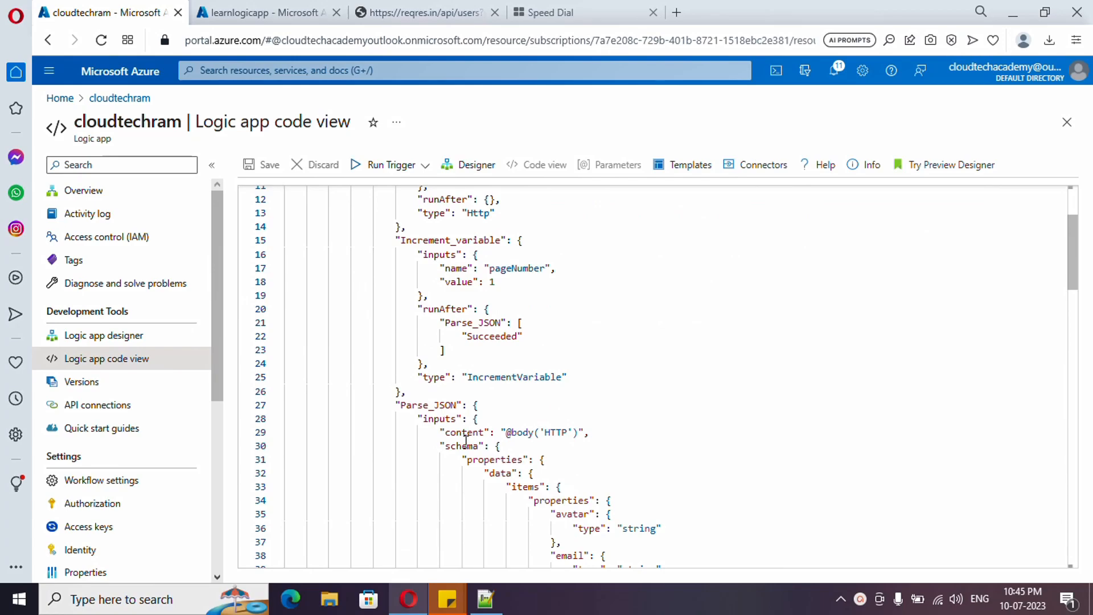
pyautogui.scroll(3, 465, 440)
pyautogui.scroll(-1, 580, 368)
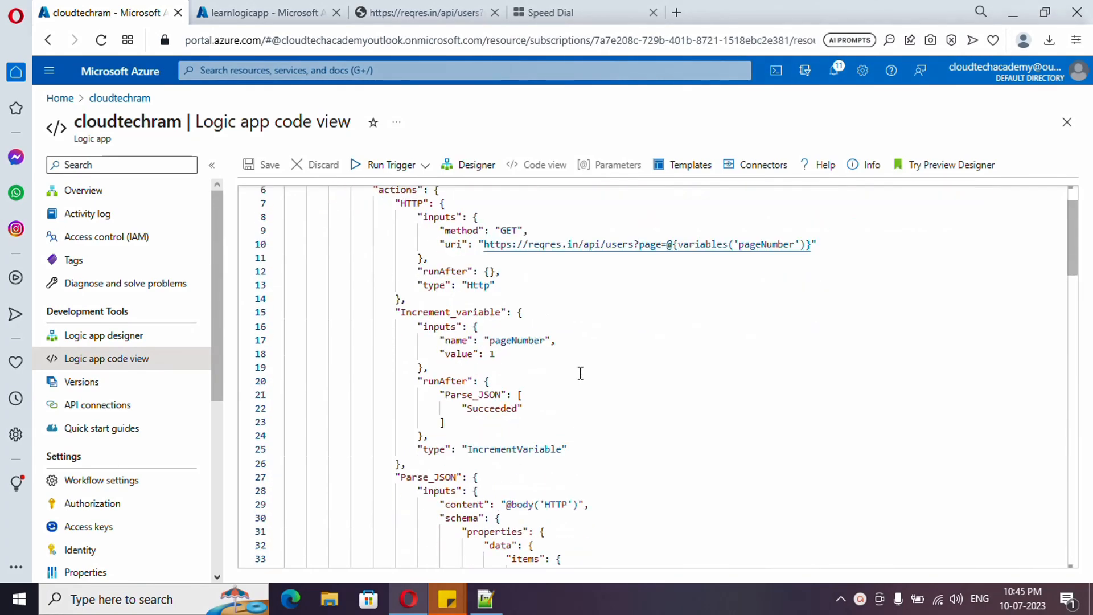
pyautogui.scroll(-1, 653, 402)
pyautogui.scroll(-1, 623, 401)
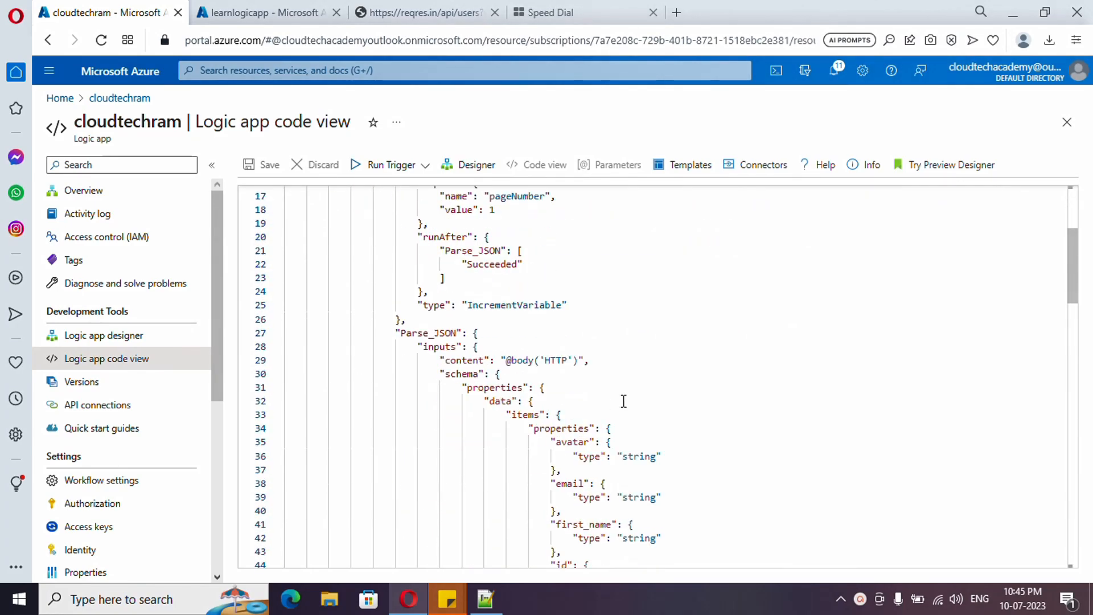
pyautogui.moveTo(501, 361); pyautogui.dragTo(565, 361)
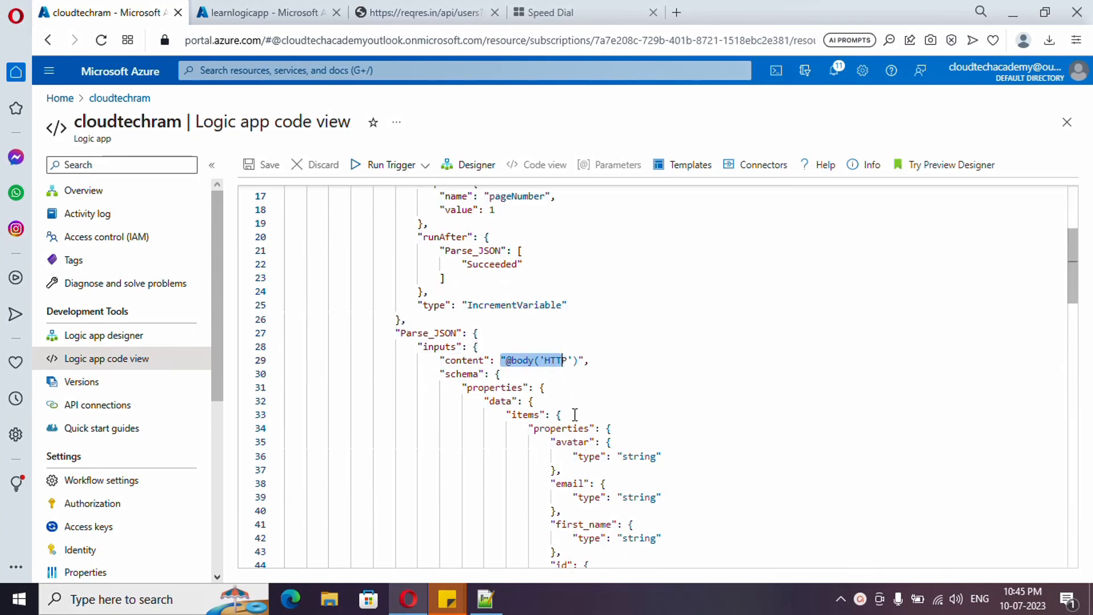
pyautogui.scroll(-3, 572, 413)
pyautogui.scroll(-9, 575, 414)
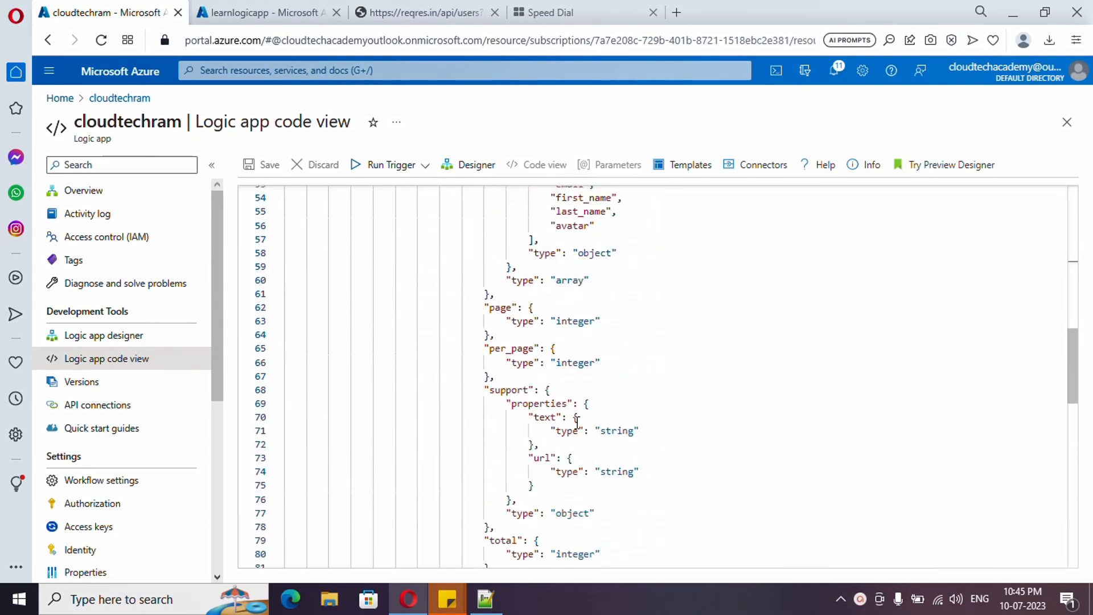